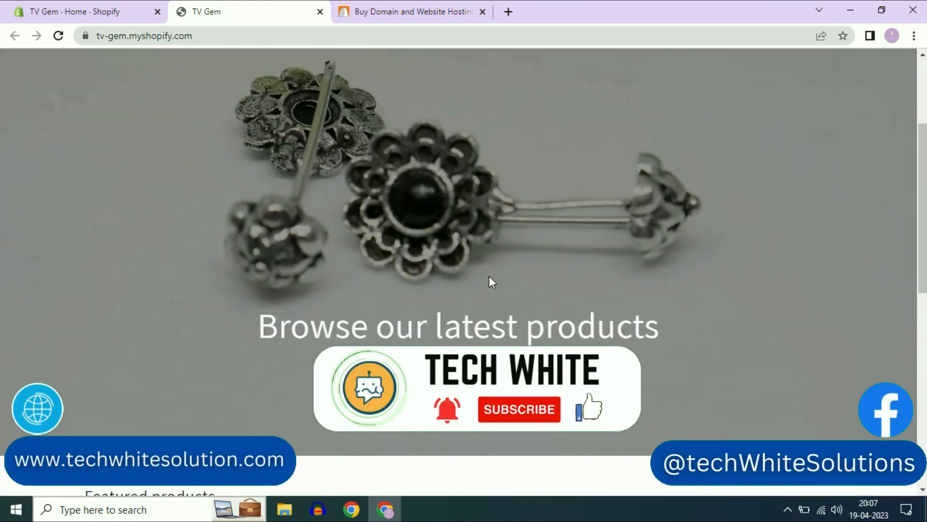
pyautogui.scroll(-5, 490, 281)
pyautogui.scroll(-2, 490, 281)
pyautogui.scroll(6, 489, 275)
pyautogui.scroll(4, 432, 145)
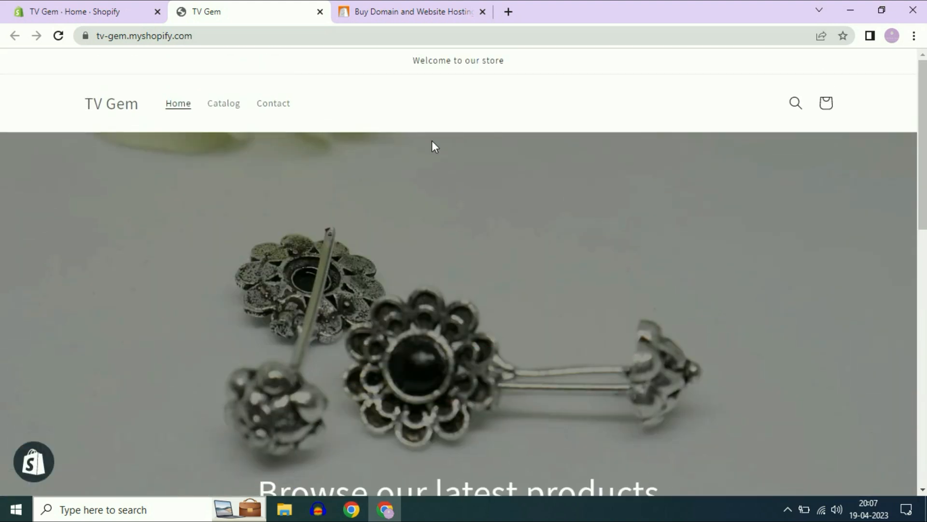
# Switch from the TV Gem storefront to the Shopify admin, then to the BigRock registrar site
pyautogui.click(103, 12)
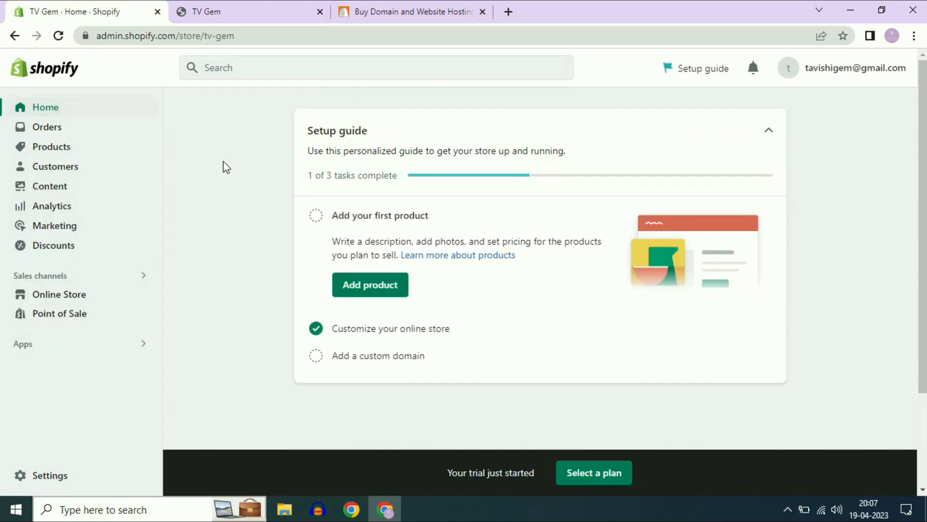
pyautogui.click(406, 11)
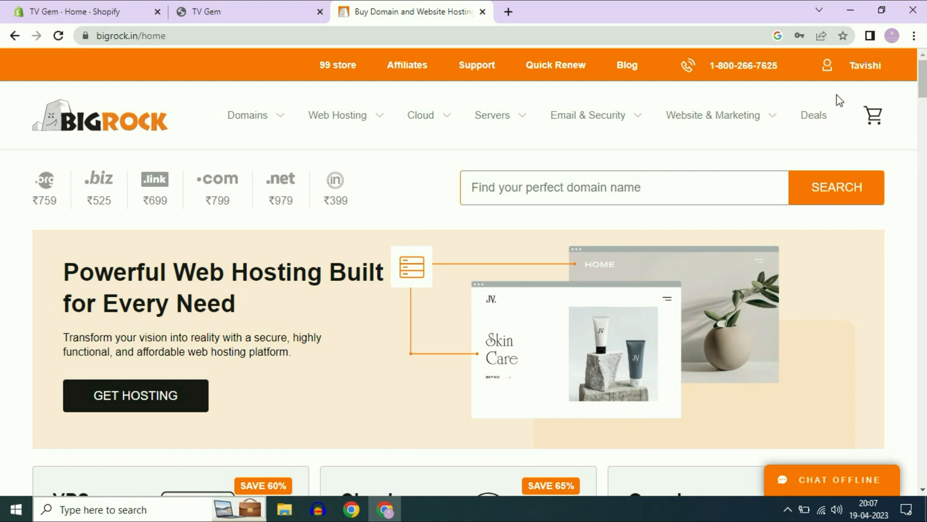
# Go to the BigRock account dashboard and open the tavishigem.in domain order
pyautogui.click(865, 66)
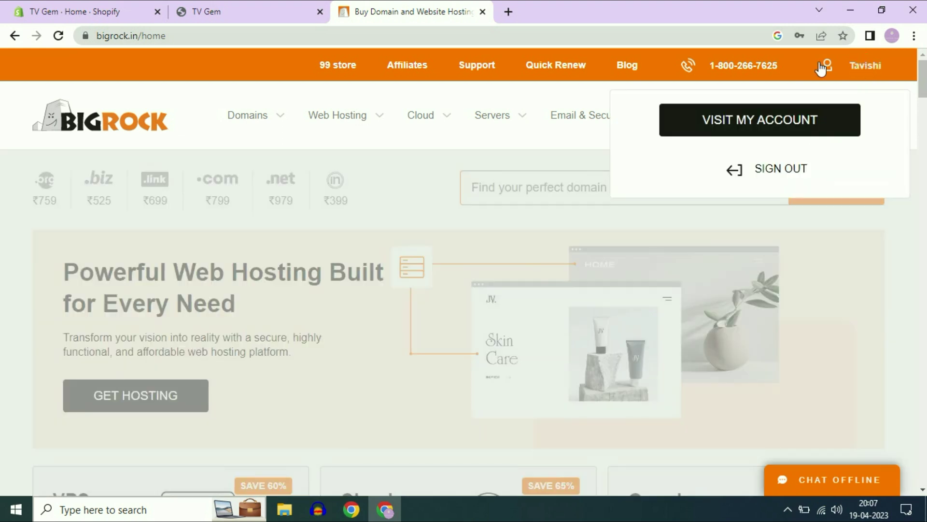
pyautogui.click(755, 123)
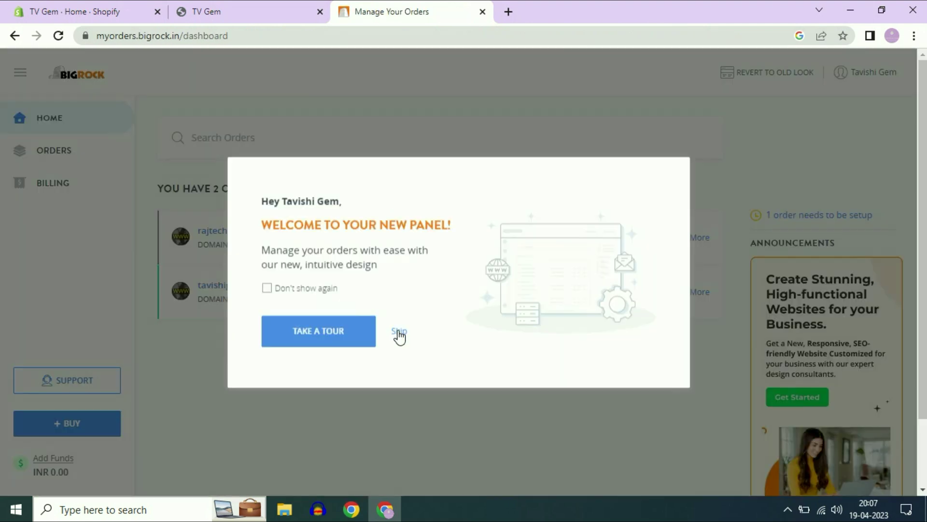
pyautogui.click(399, 332)
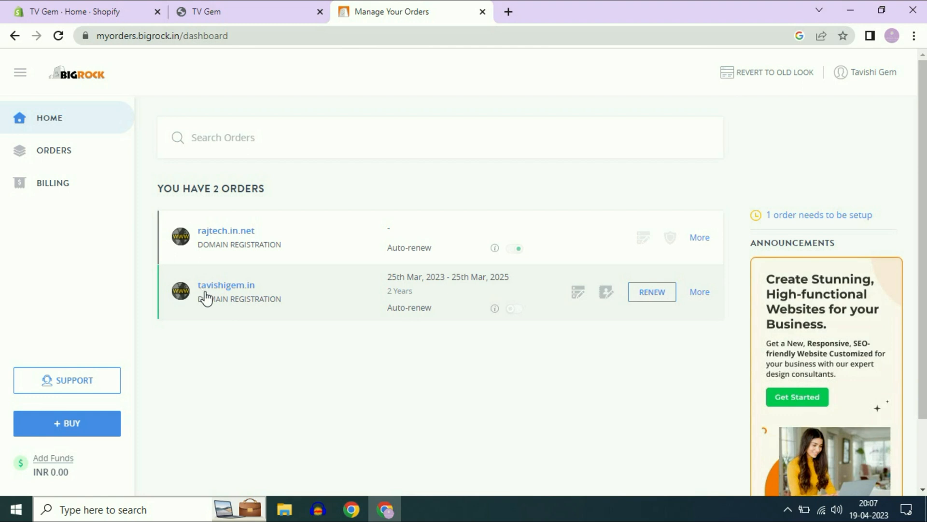
pyautogui.click(239, 286)
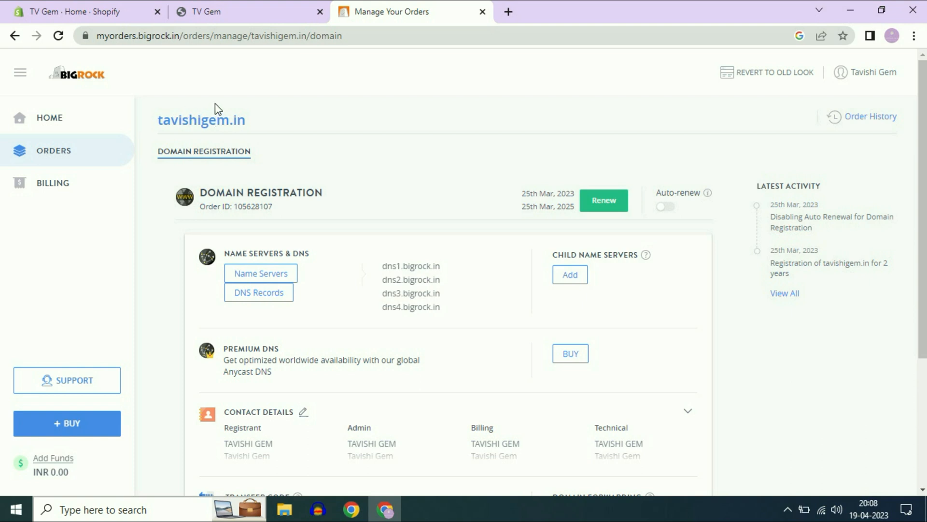
pyautogui.click(86, 11)
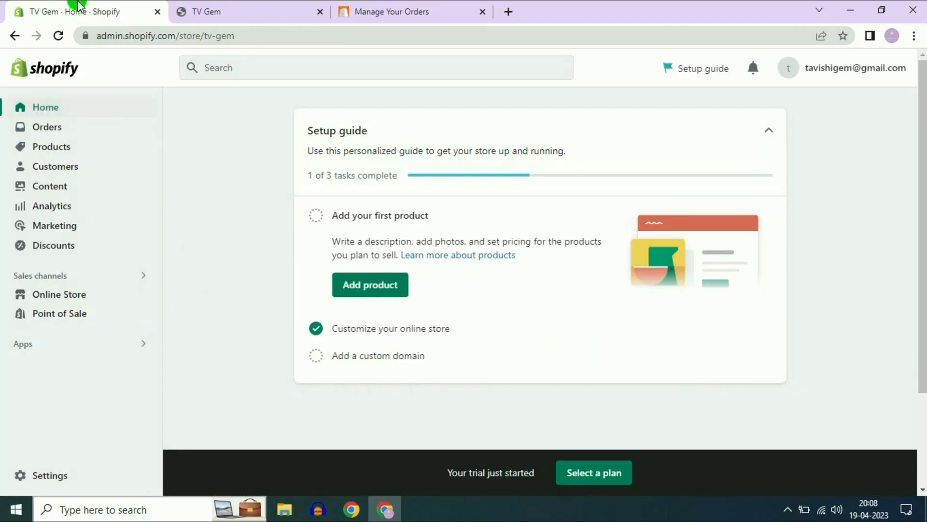
pyautogui.click(207, 12)
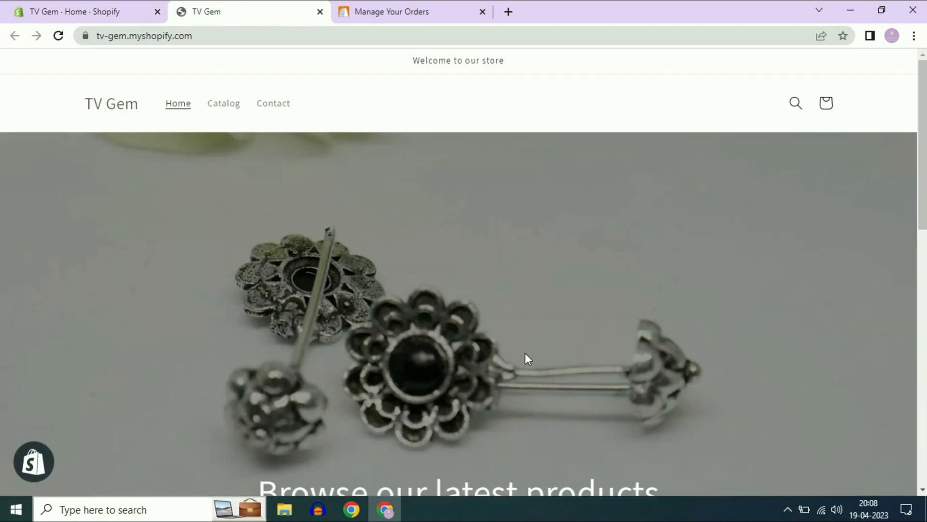
pyautogui.scroll(-3, 470, 240)
pyautogui.scroll(-5, 470, 240)
pyautogui.scroll(-2, 521, 337)
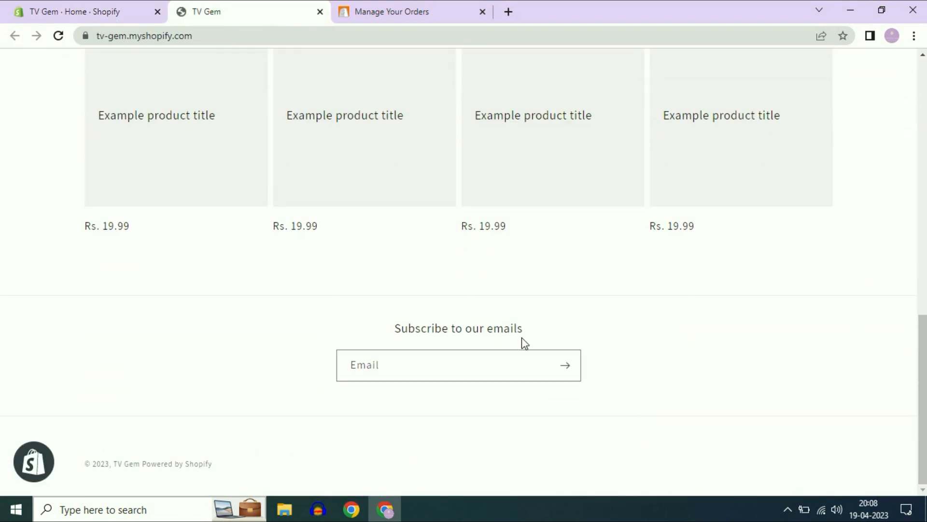
pyautogui.scroll(5, 522, 337)
pyautogui.scroll(4, 522, 337)
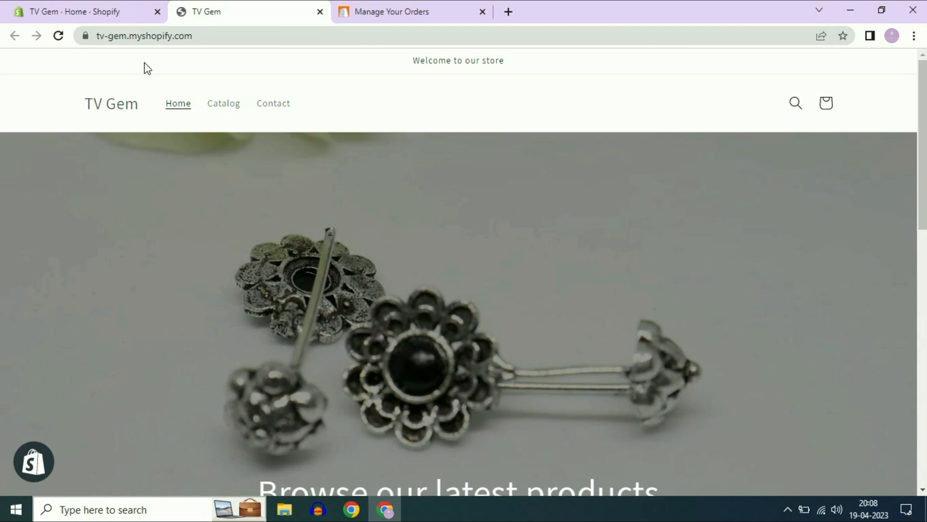
pyautogui.click(255, 35)
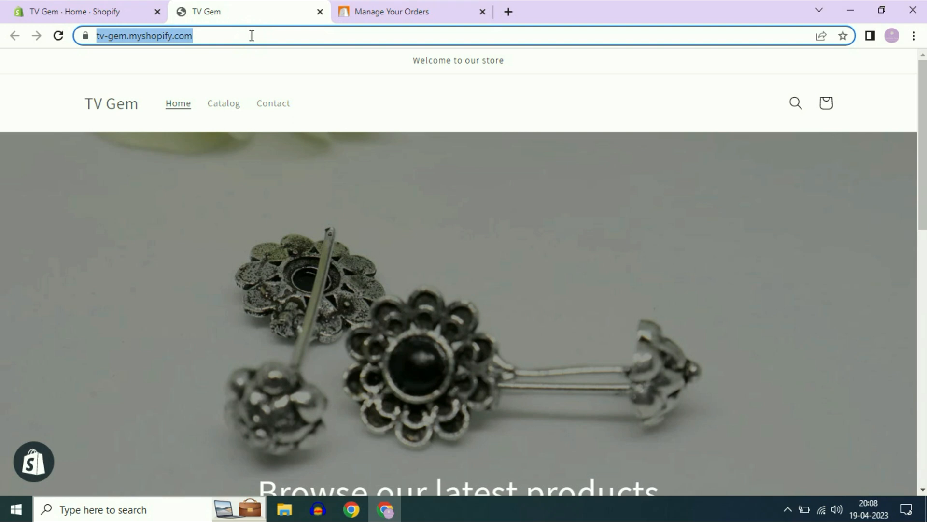
pyautogui.click(251, 35)
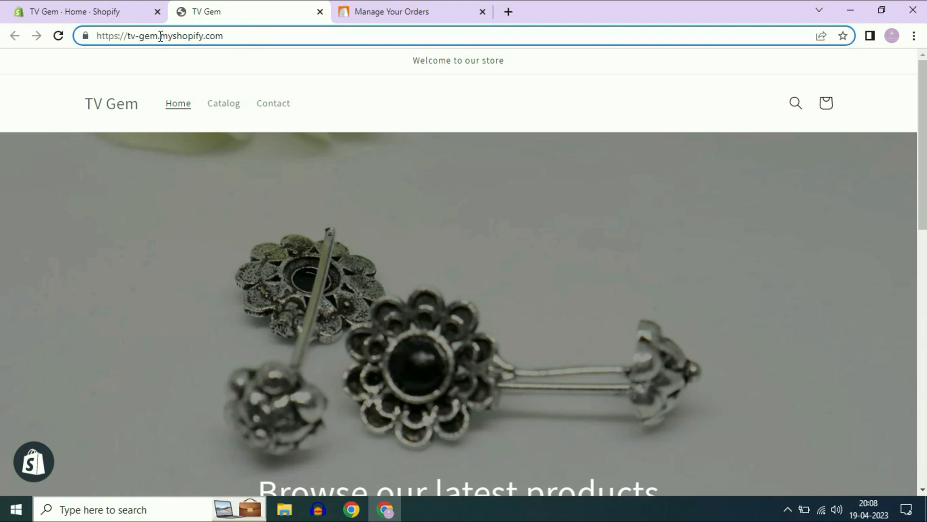
pyautogui.moveTo(153, 35); pyautogui.dragTo(237, 39)
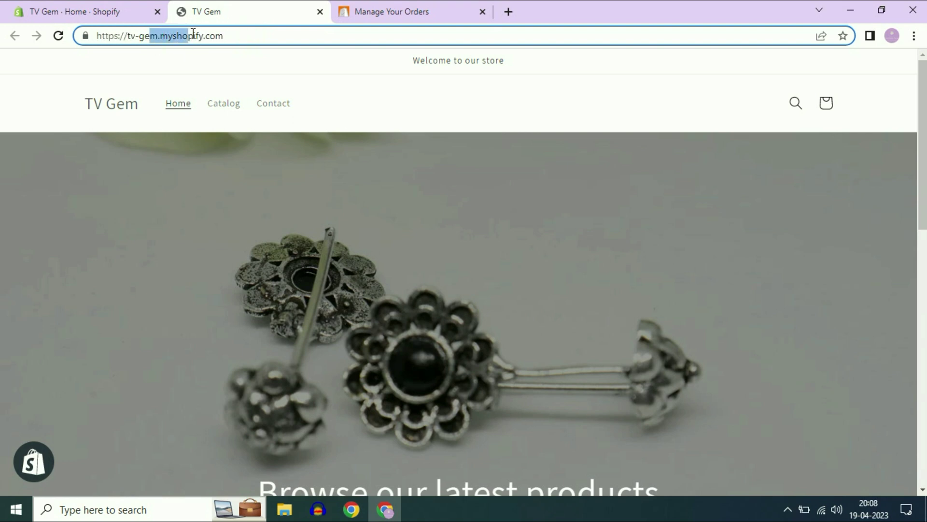
pyautogui.click(326, 74)
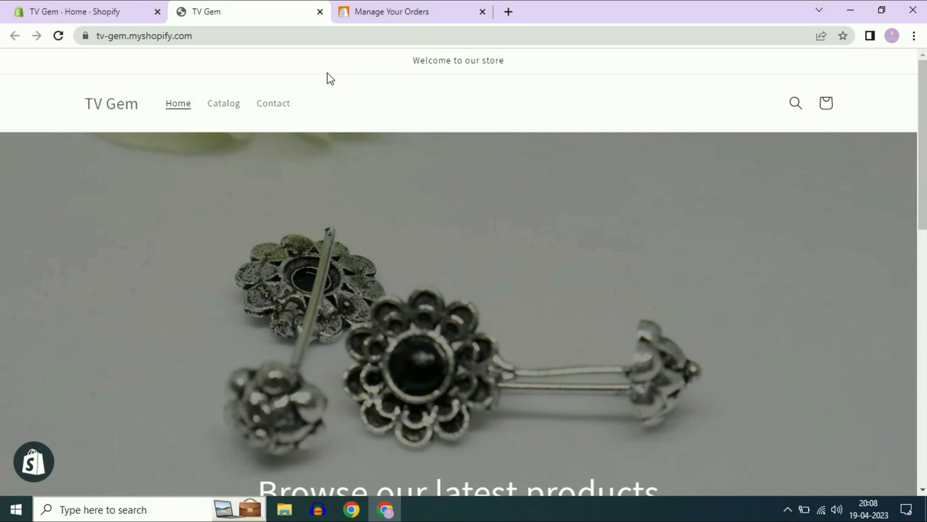
pyautogui.click(93, 11)
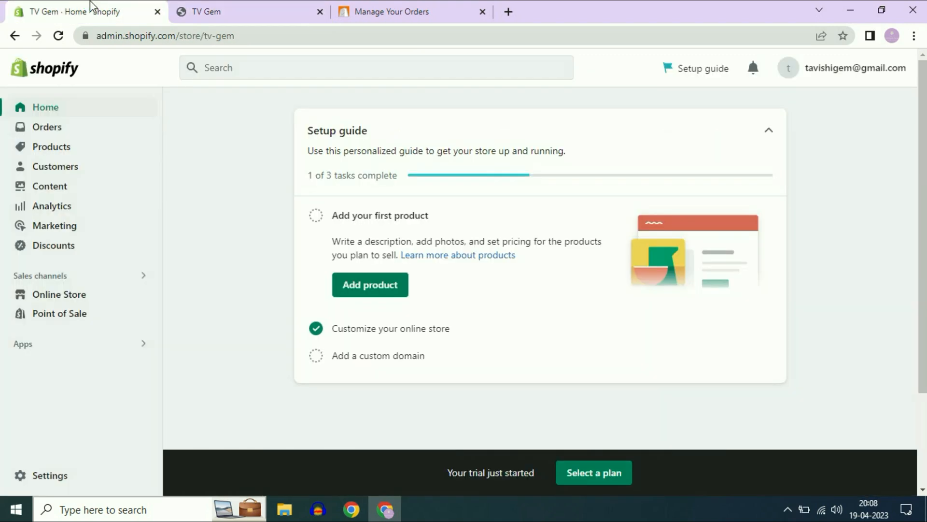
# From the admin home setup guide, reach the store's domain settings via the custom domain task
pyautogui.click(64, 110)
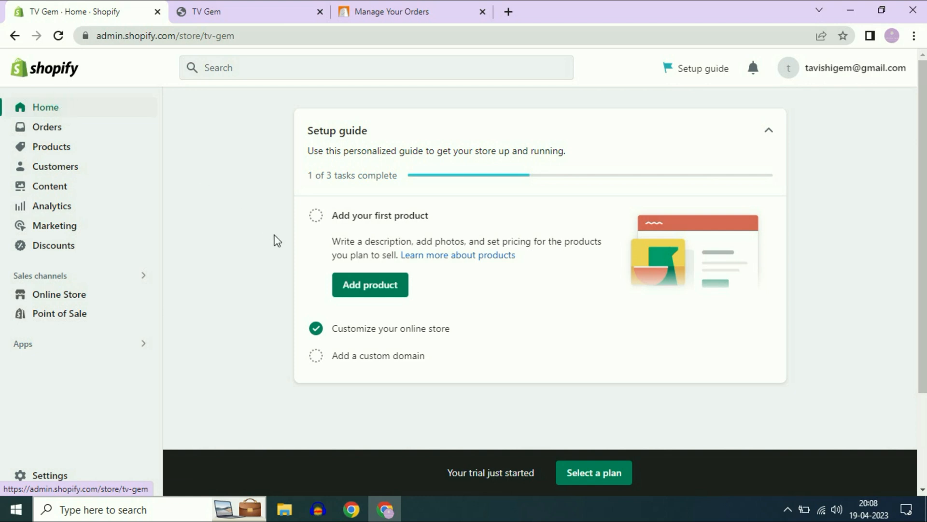
pyautogui.click(360, 355)
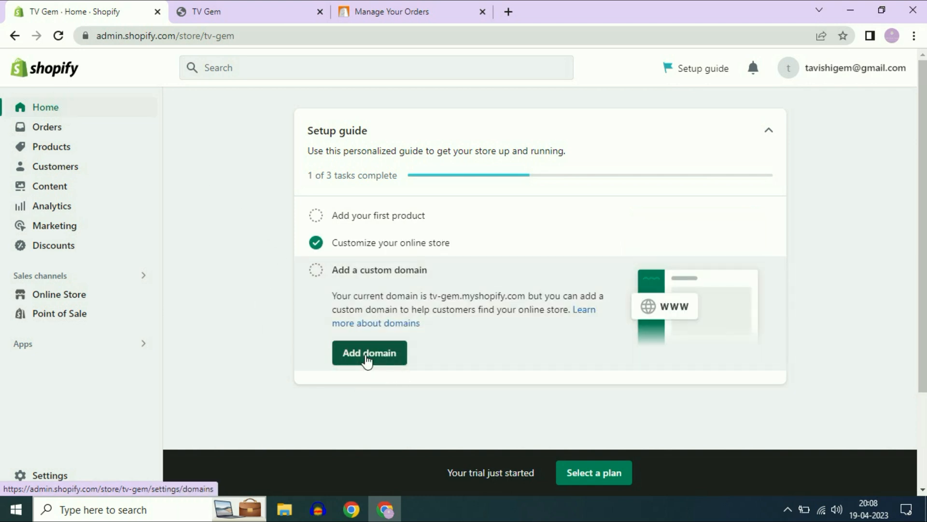
pyautogui.click(367, 358)
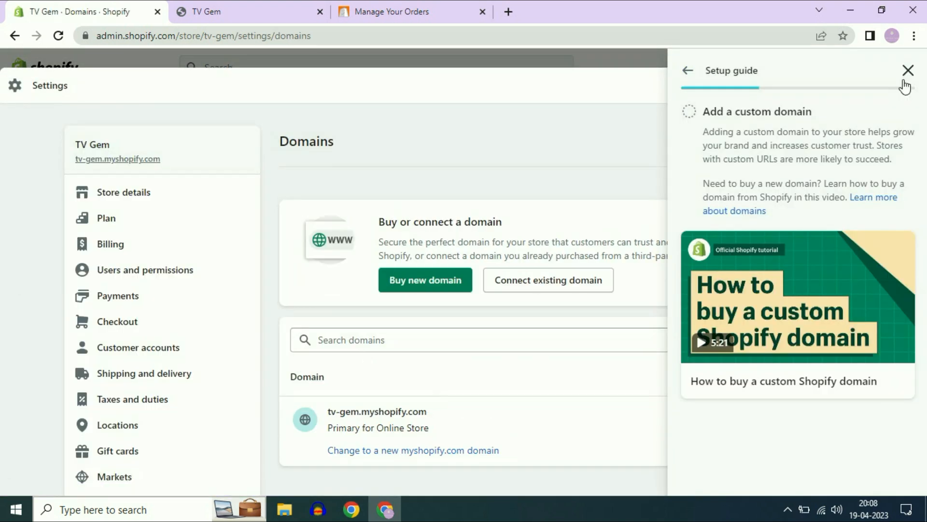
pyautogui.click(908, 70)
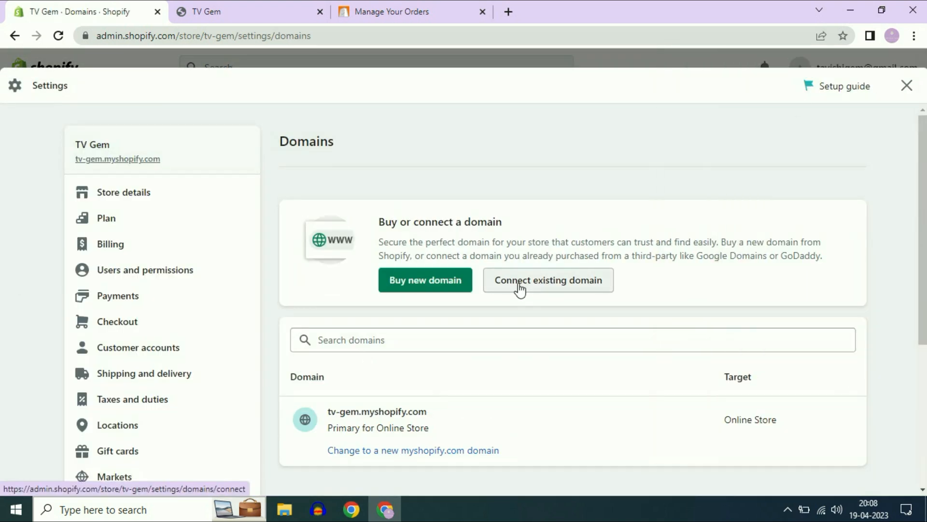
# Choose to connect an existing domain and submit tavishigem.in as the domain
pyautogui.click(520, 285)
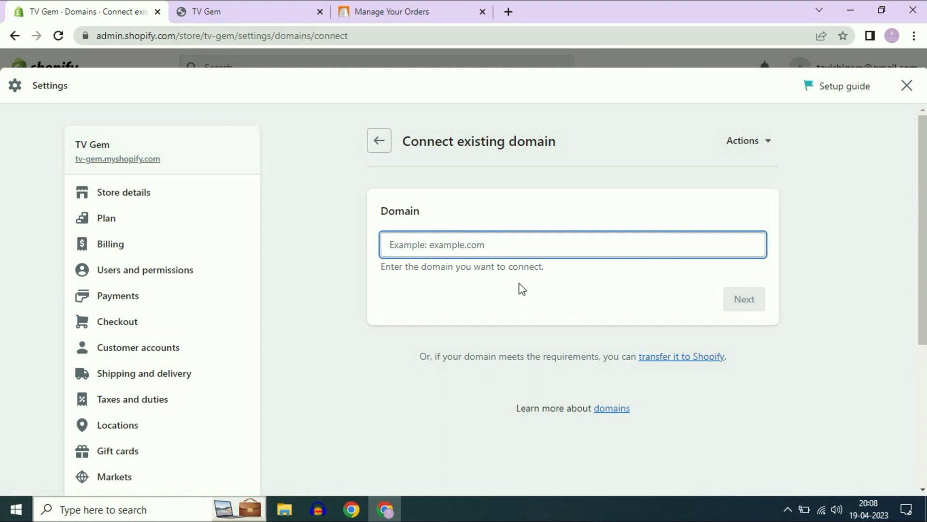
pyautogui.rightClick(436, 245)
pyautogui.click(476, 351)
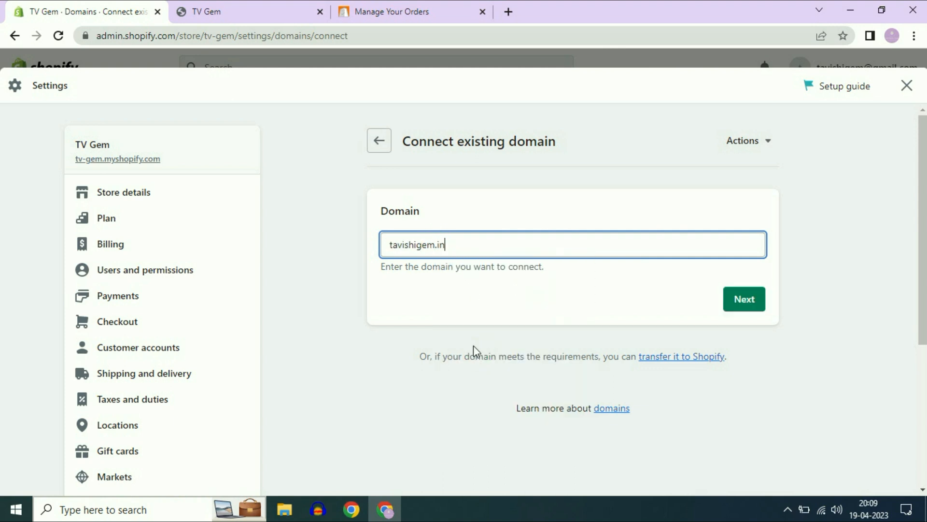
pyautogui.click(747, 300)
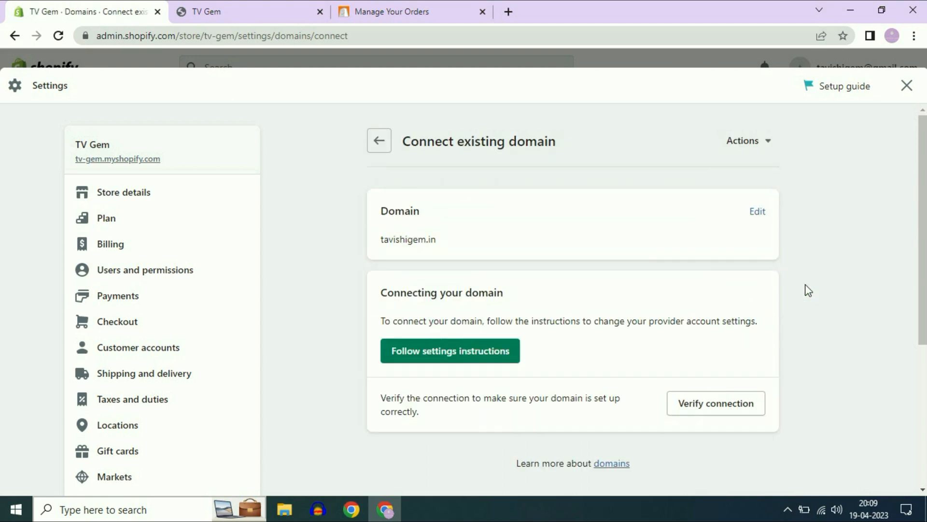
pyautogui.scroll(-1, 804, 285)
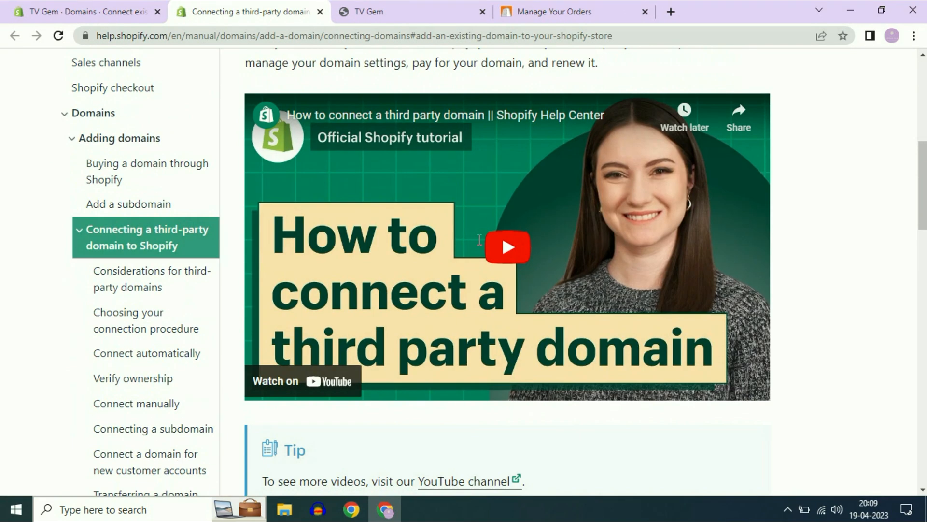
pyautogui.scroll(-4, 479, 240)
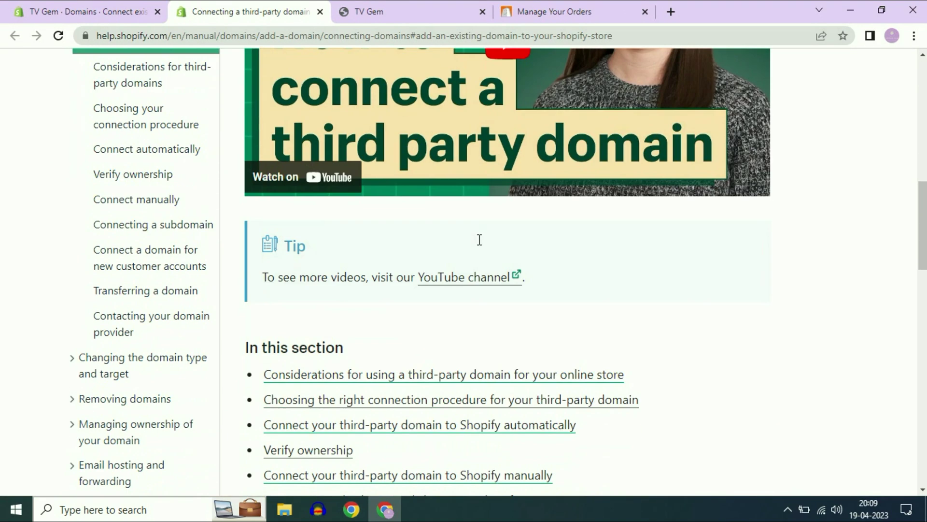
# In the manual connection guide, locate the Shopify IP 23.227.38.65 and CNAME shops.myshopify.com
pyautogui.click(139, 200)
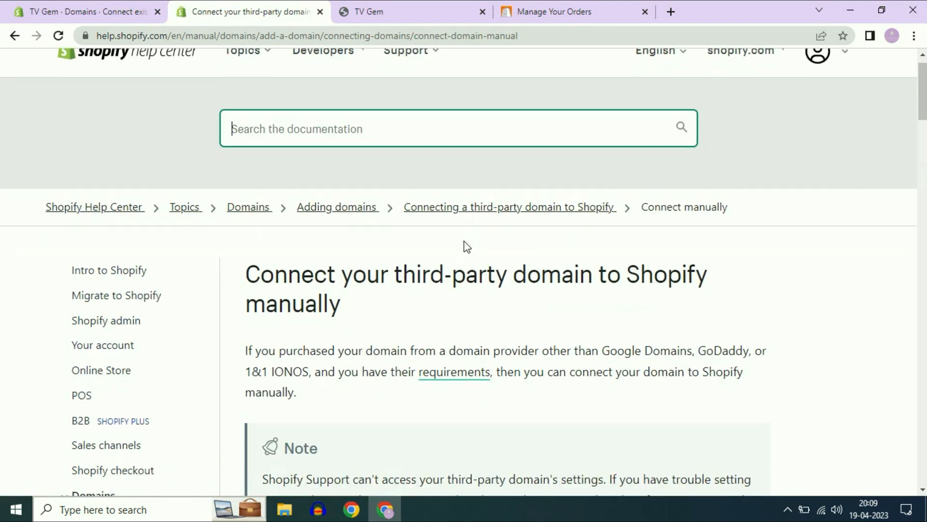
pyautogui.scroll(-4, 464, 241)
pyautogui.scroll(-4, 463, 240)
pyautogui.scroll(-5, 464, 241)
pyautogui.scroll(-3, 463, 240)
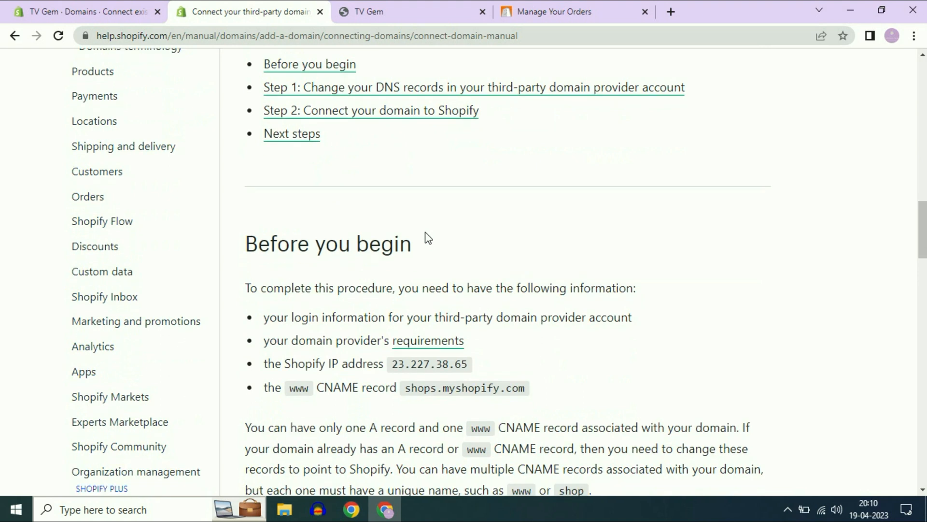
pyautogui.scroll(-2, 421, 232)
pyautogui.moveTo(246, 186); pyautogui.dragTo(413, 189)
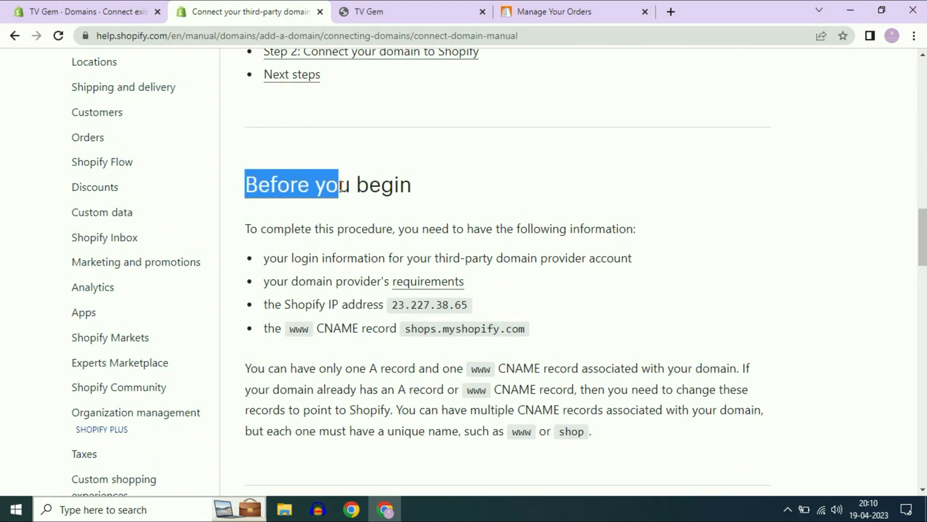
pyautogui.click(505, 286)
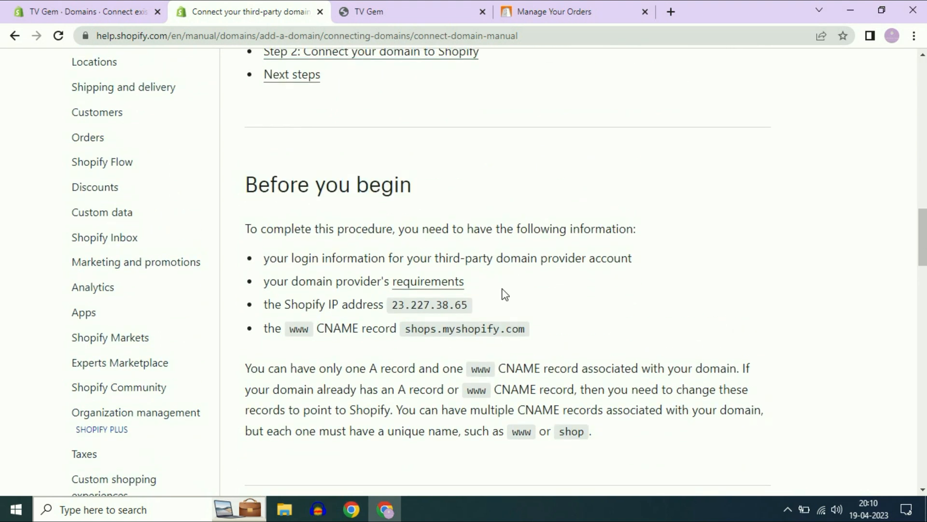
pyautogui.moveTo(392, 305); pyautogui.dragTo(471, 305)
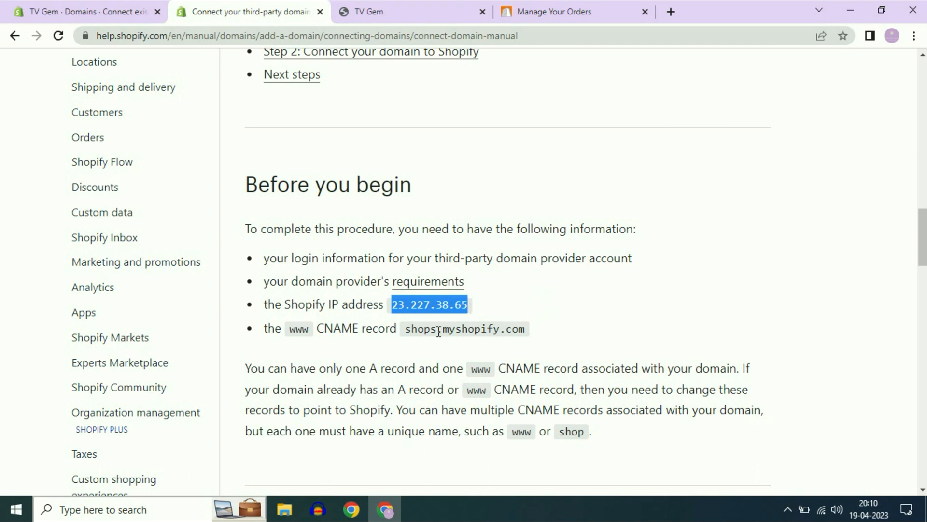
pyautogui.moveTo(405, 329); pyautogui.dragTo(530, 329)
pyautogui.click(573, 323)
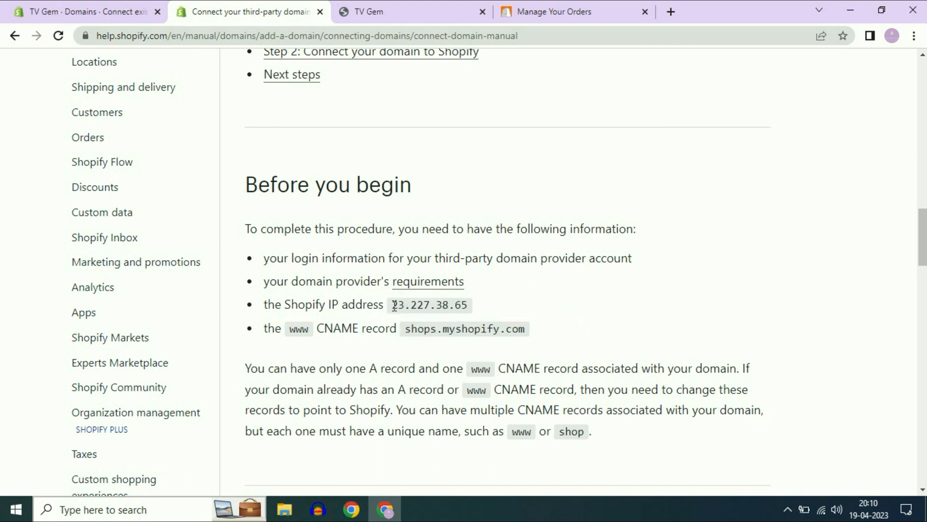
# Copy the Shopify IP address 23.227.38.65 from the guide
pyautogui.moveTo(392, 305); pyautogui.dragTo(461, 303)
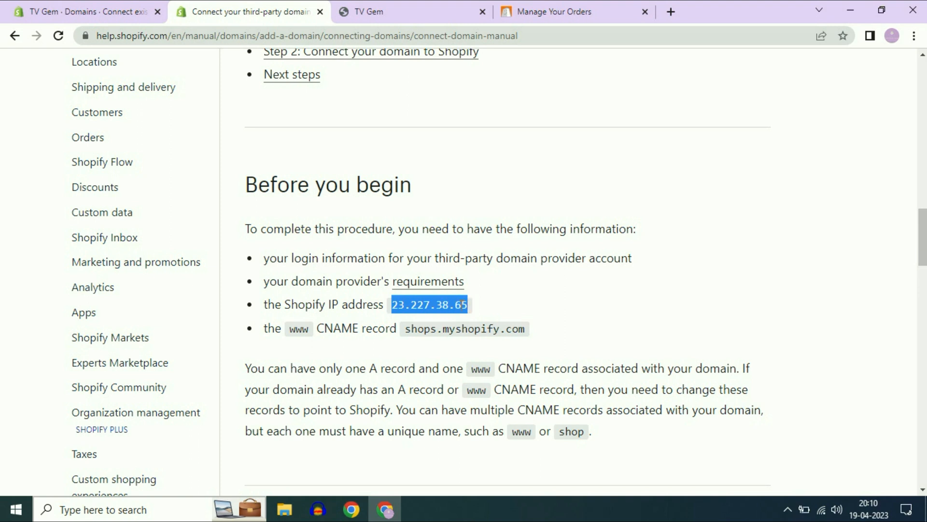
pyautogui.rightClick(464, 306)
pyautogui.click(482, 316)
# In BigRock's DNS manager, save an A record for @ pointing to 23.227.38.65
pyautogui.click(565, 12)
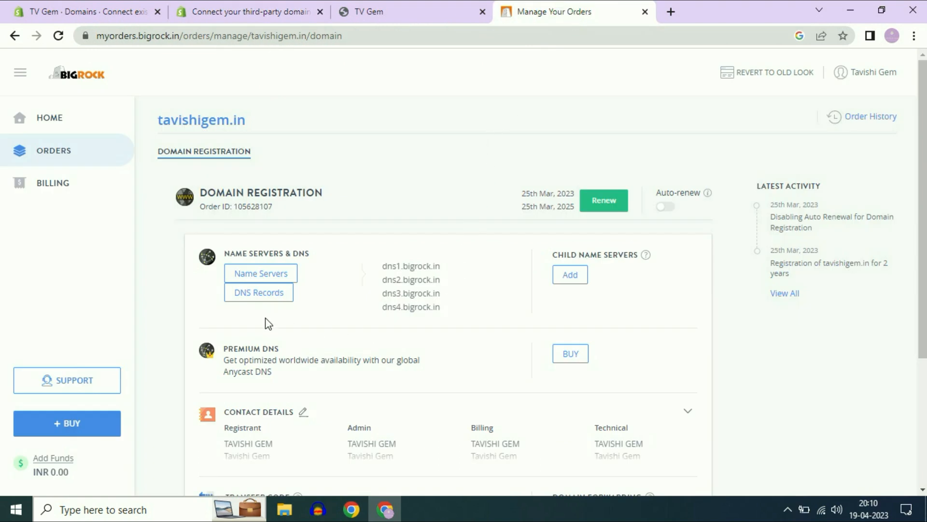
pyautogui.click(269, 293)
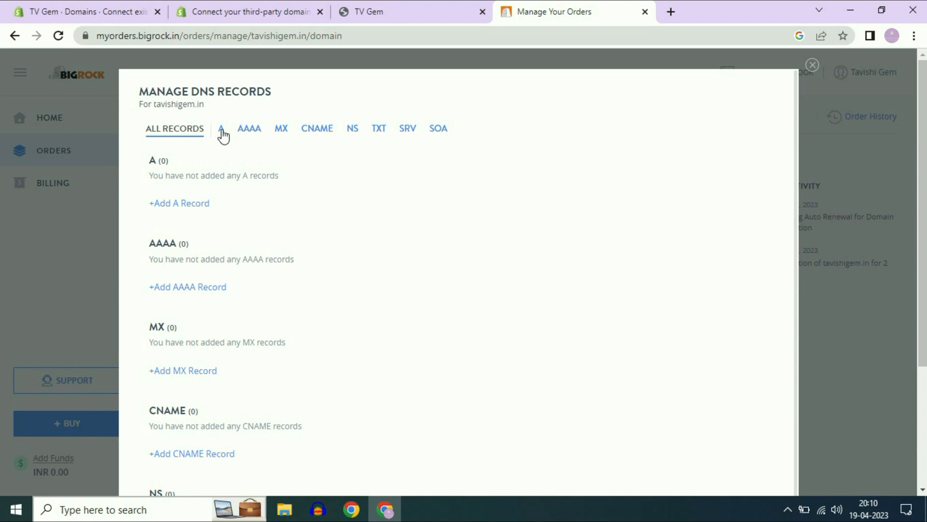
pyautogui.click(222, 130)
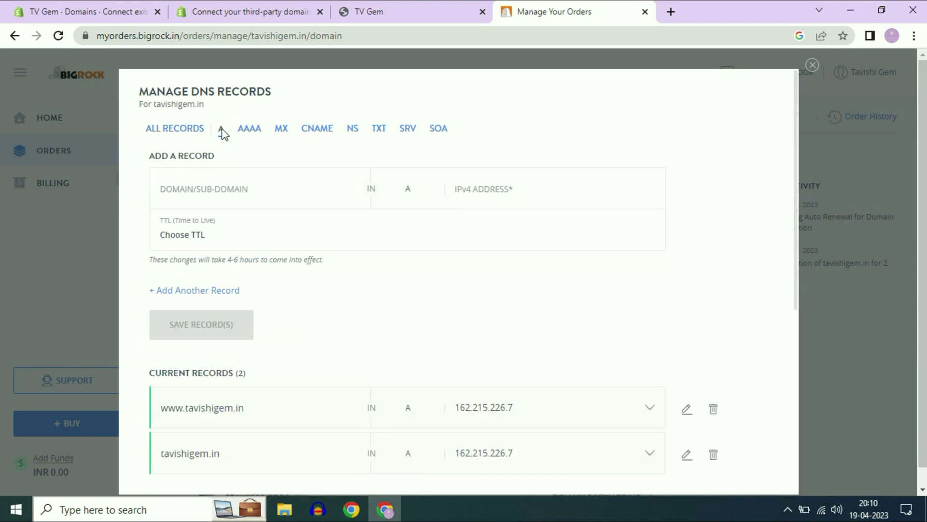
pyautogui.click(226, 194)
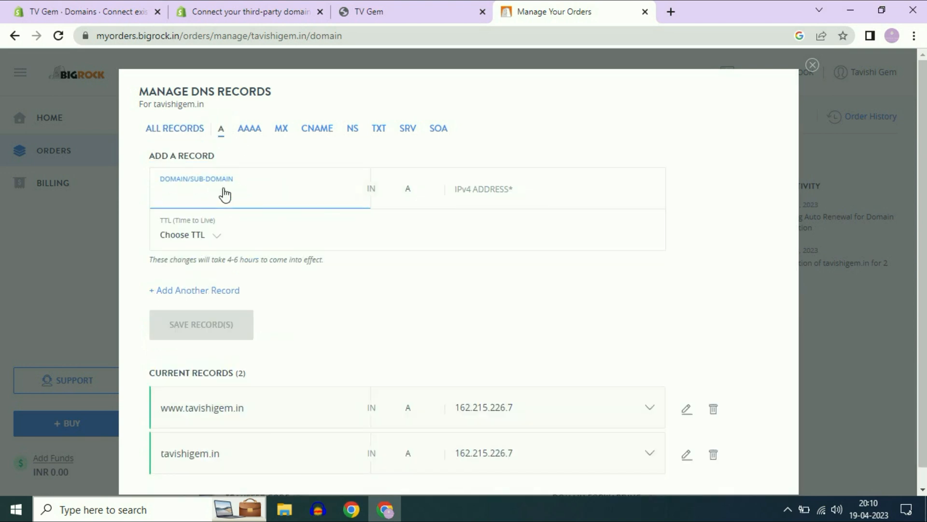
pyautogui.write('@')
pyautogui.click(496, 192)
pyautogui.rightClick(498, 195)
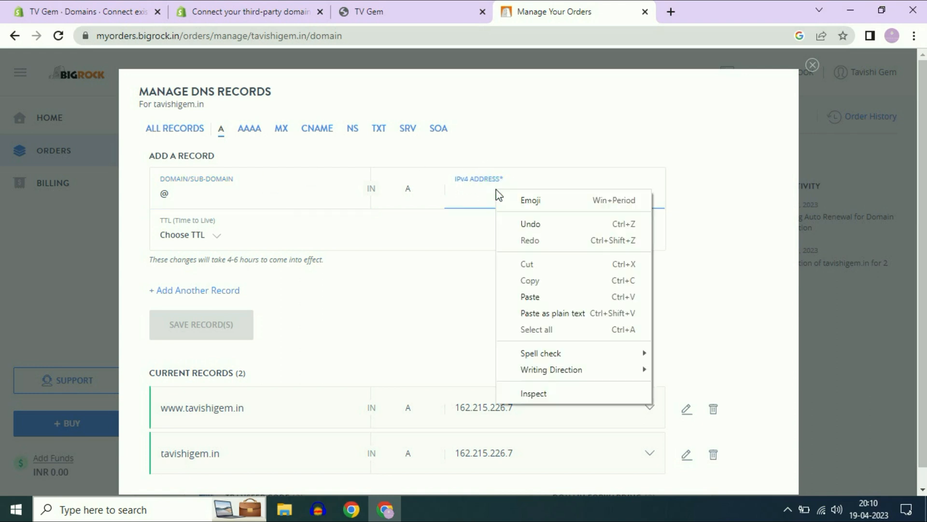
pyautogui.click(538, 299)
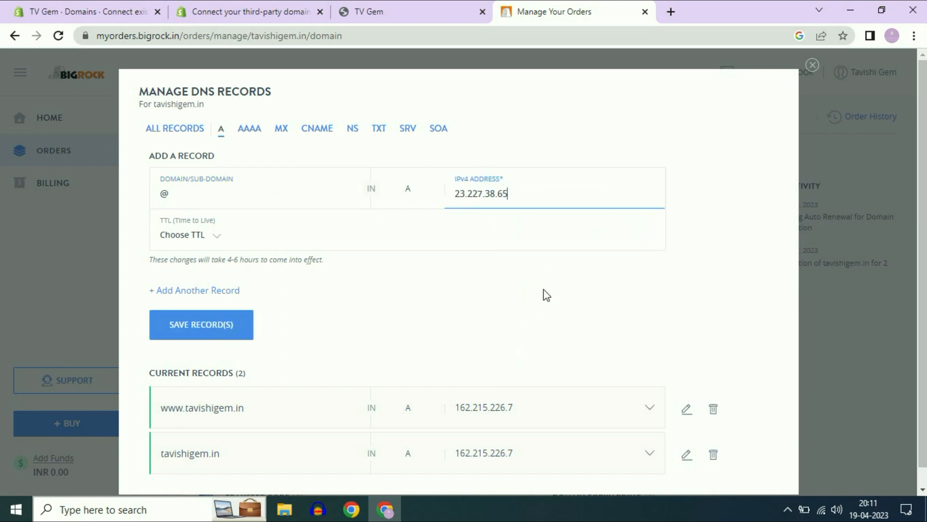
pyautogui.click(222, 326)
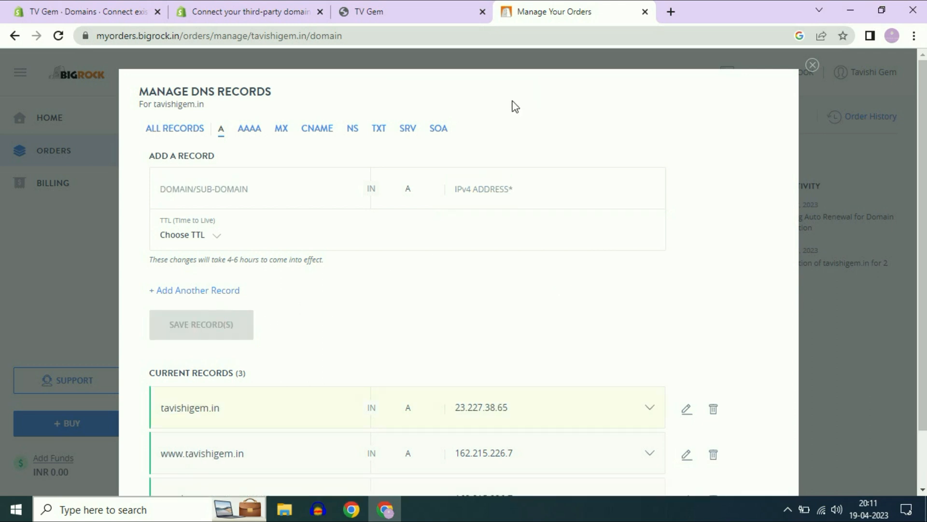
# Copy www from the Shopify guide and paste it as the host of a new BigRock CNAME record
pyautogui.click(241, 11)
pyautogui.click(461, 262)
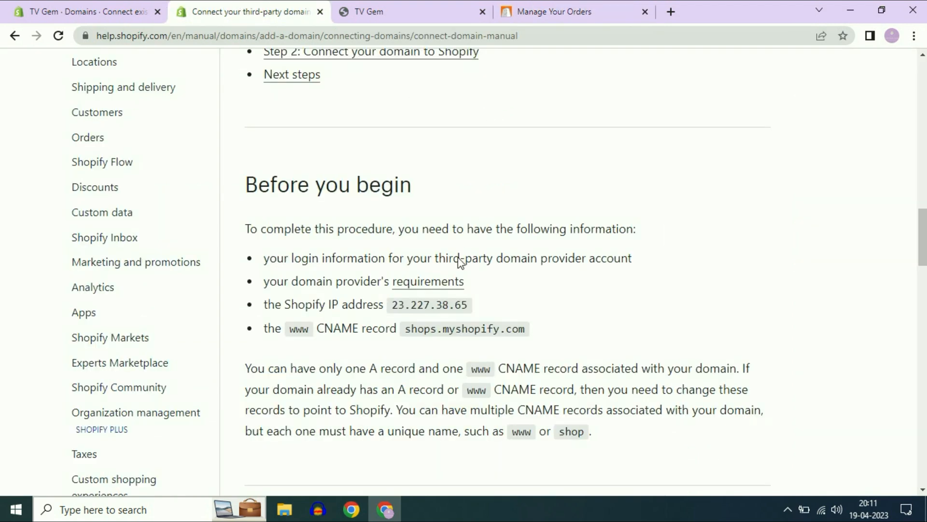
pyautogui.doubleClick(317, 330)
pyautogui.click(291, 339)
pyautogui.moveTo(291, 330); pyautogui.dragTo(302, 329)
pyautogui.rightClick(299, 330)
pyautogui.click(322, 345)
pyautogui.click(584, 9)
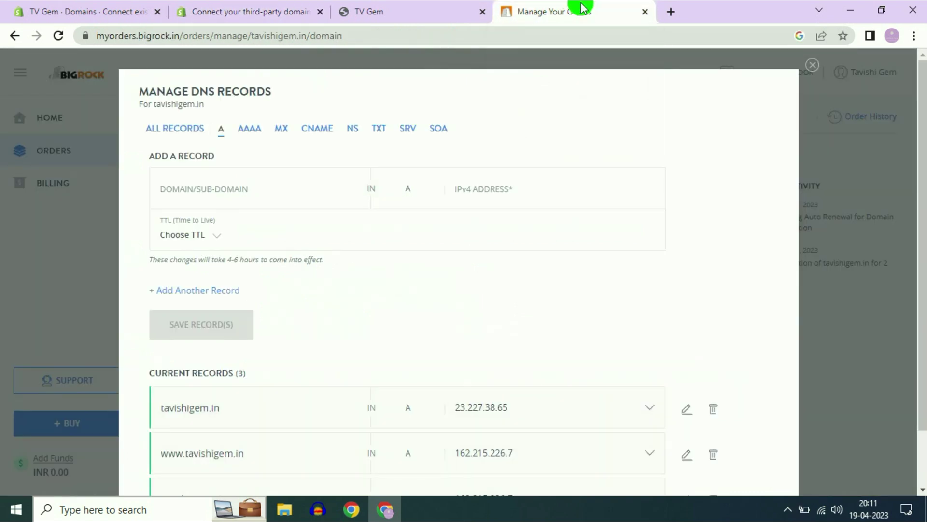
pyautogui.click(317, 129)
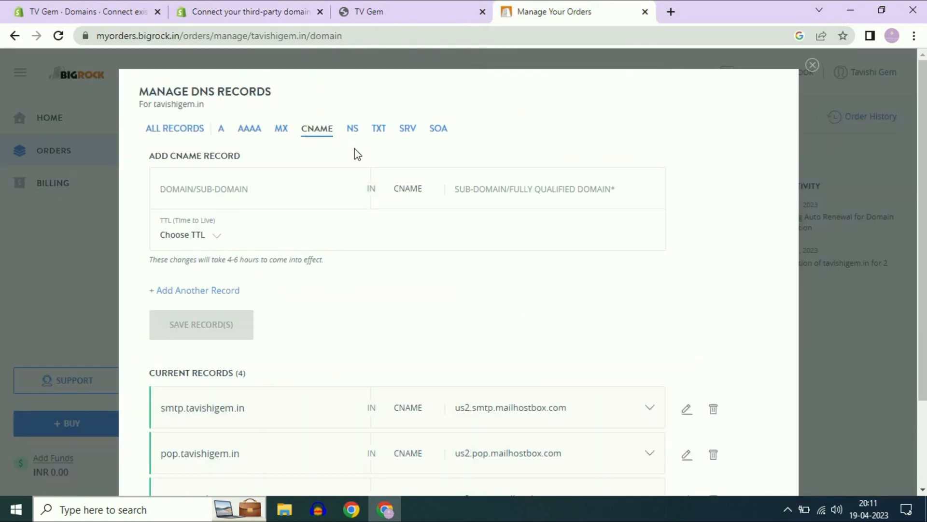
pyautogui.click(209, 191)
pyautogui.rightClick(196, 193)
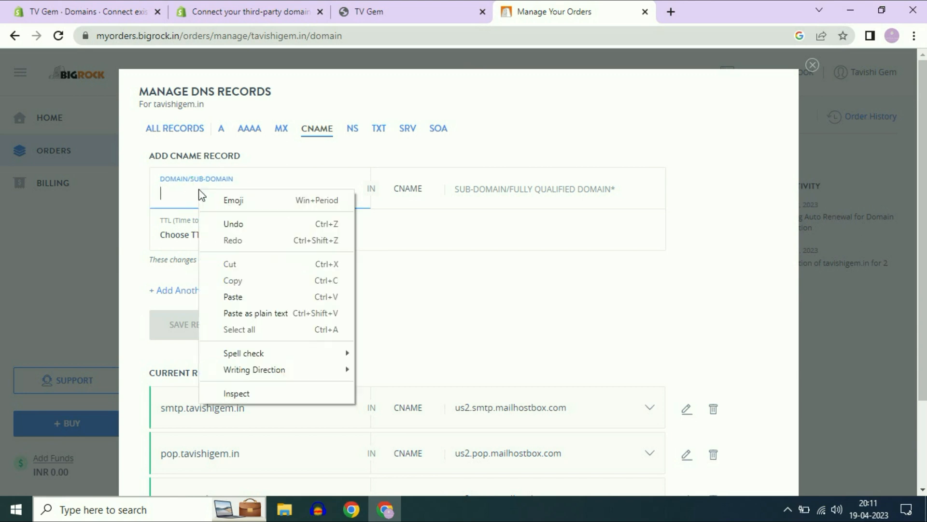
pyautogui.click(229, 294)
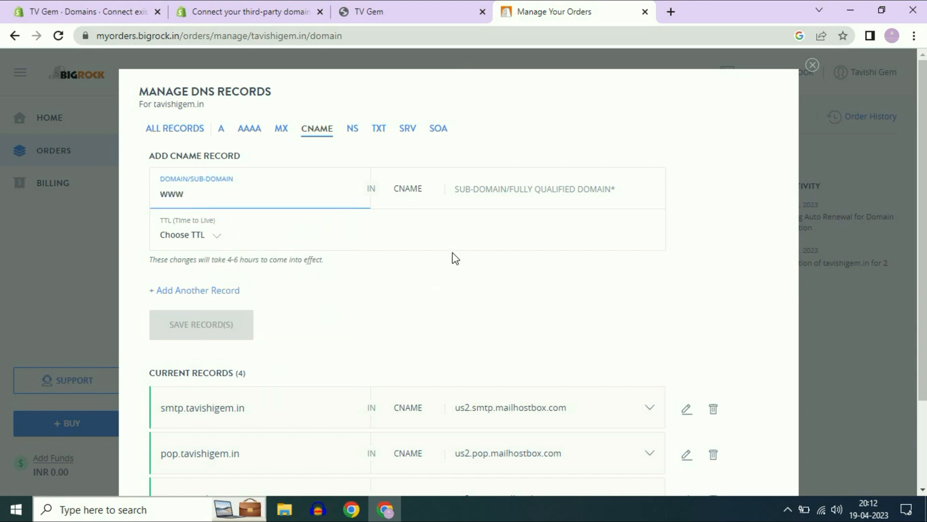
pyautogui.click(497, 194)
# Copy shops.myshopify.com from the guide, paste it as the CNAME target and save the record
pyautogui.click(218, 11)
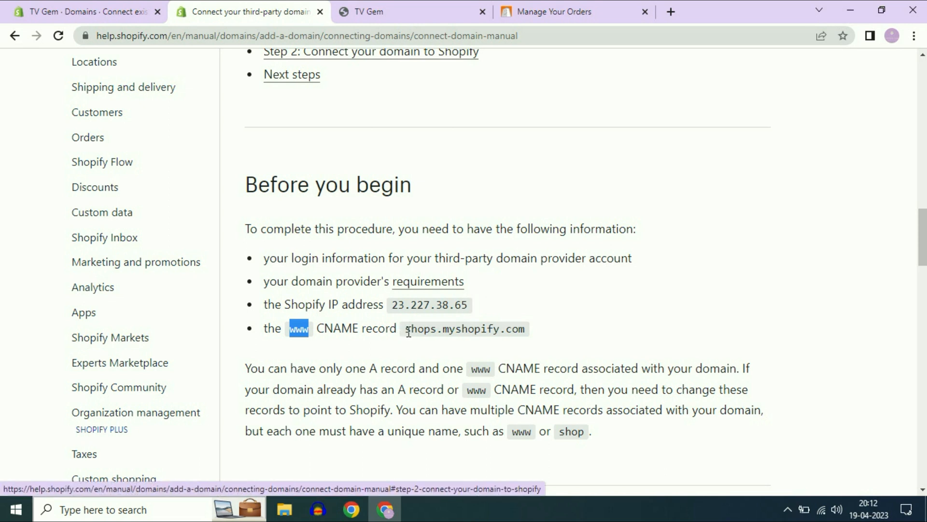
pyautogui.moveTo(406, 330); pyautogui.dragTo(527, 330)
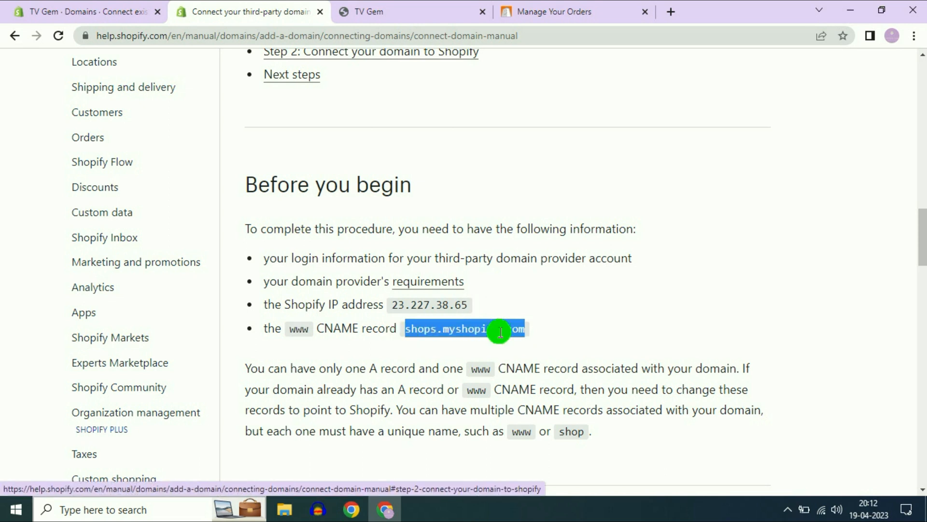
pyautogui.rightClick(507, 330)
pyautogui.click(530, 343)
pyautogui.click(547, 11)
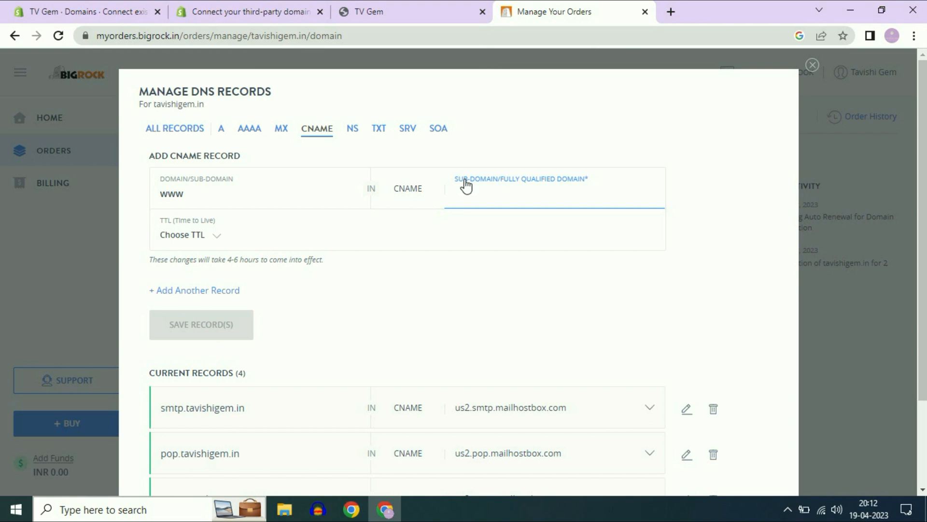
pyautogui.rightClick(464, 192)
pyautogui.click(500, 297)
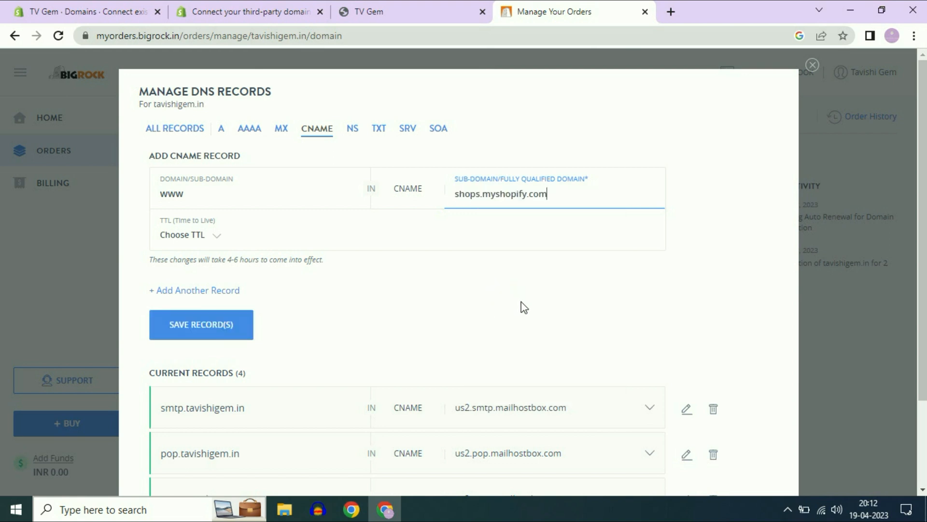
pyautogui.click(213, 328)
pyautogui.click(213, 327)
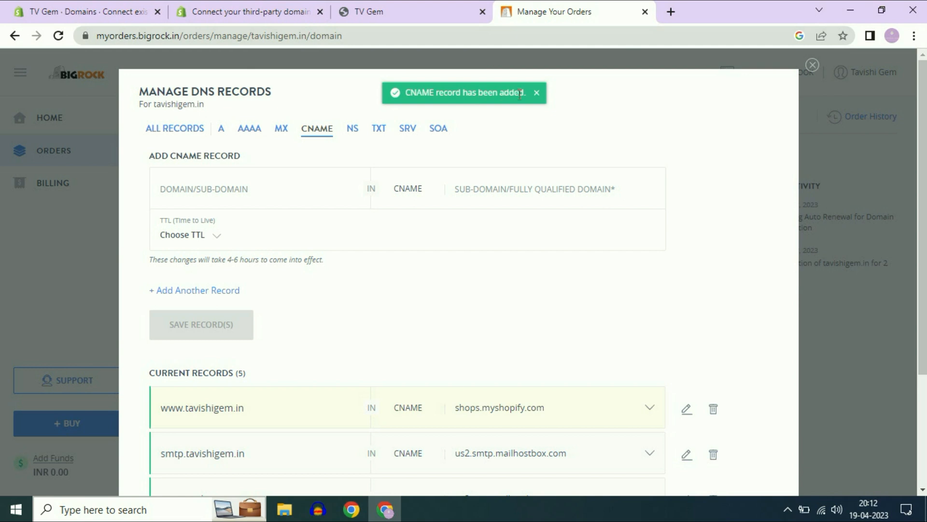
# Close the DNS manager, reload BigRock, close the help article and return to Shopify's domain page
pyautogui.click(813, 65)
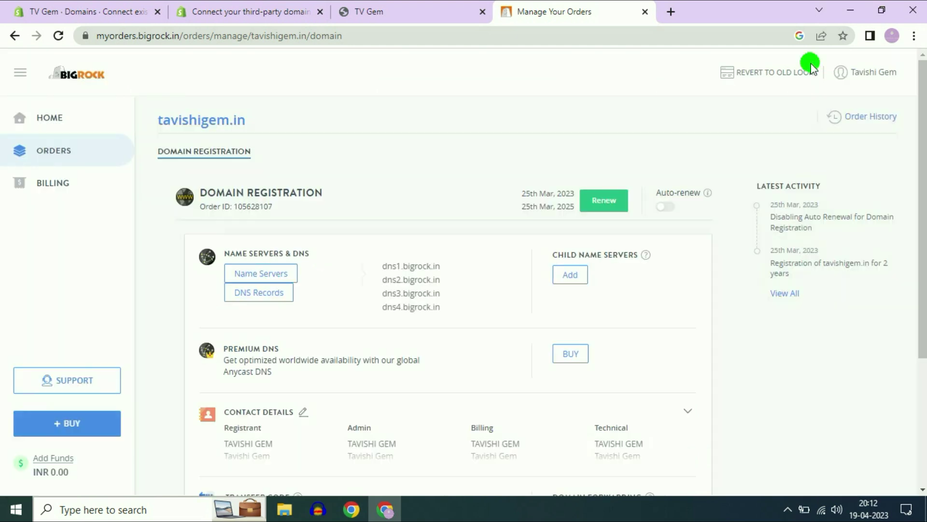
pyautogui.click(59, 36)
pyautogui.scroll(-3, 404, 117)
pyautogui.scroll(3, 417, 131)
pyautogui.click(265, 6)
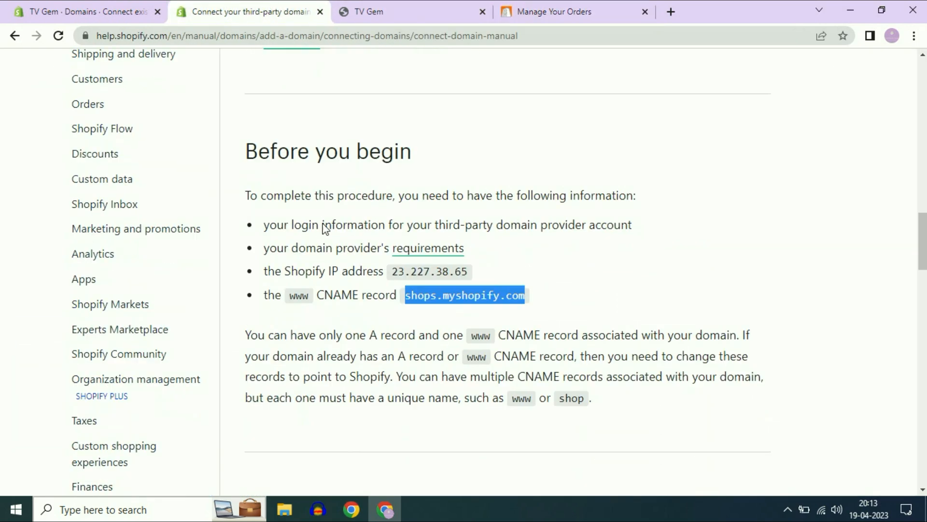
pyautogui.scroll(2, 311, 210)
pyautogui.scroll(2, 312, 211)
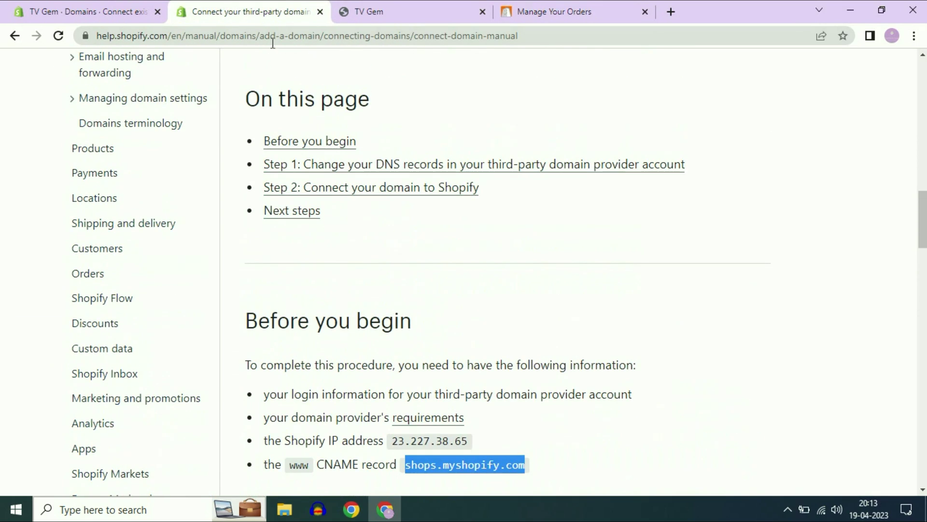
pyautogui.click(320, 12)
pyautogui.click(87, 11)
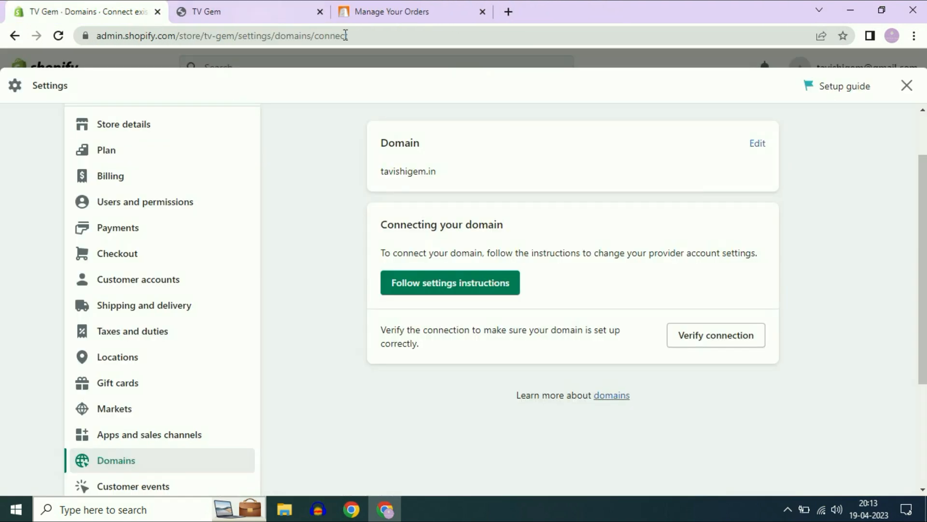
pyautogui.click(698, 341)
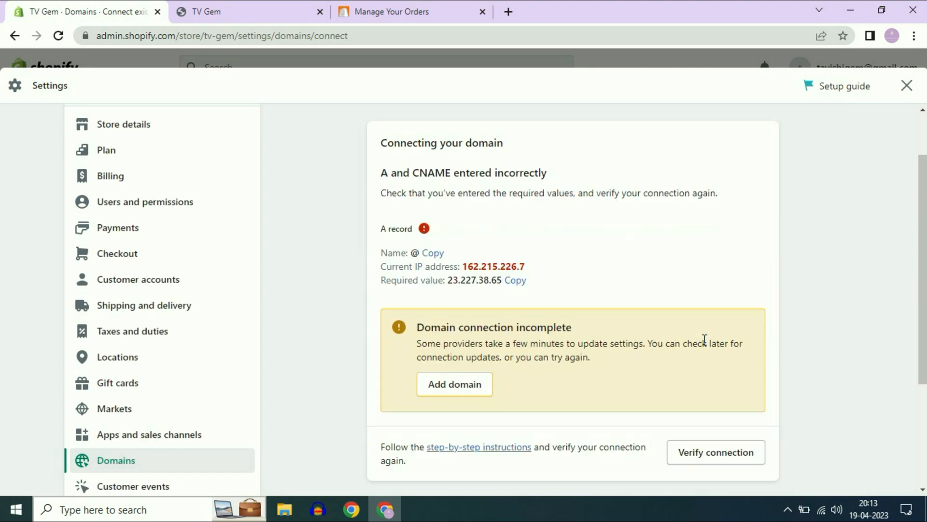
pyautogui.click(716, 451)
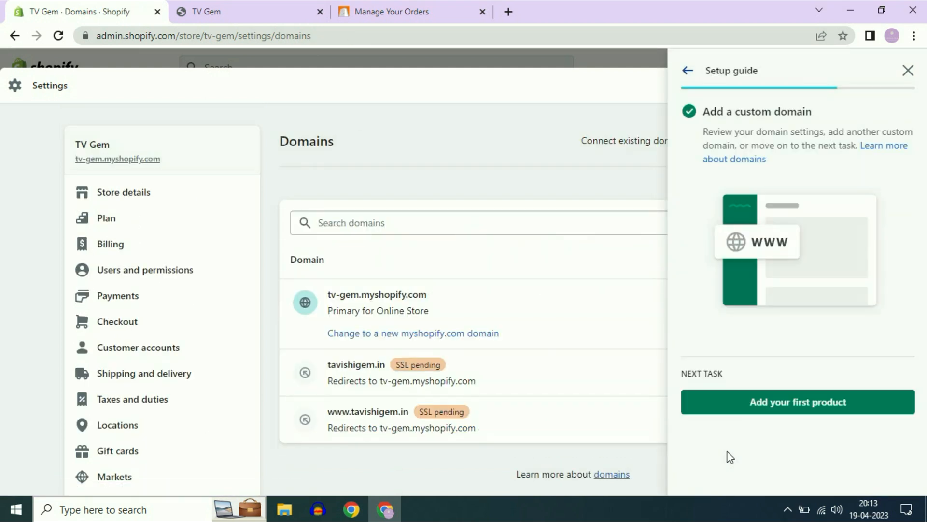
pyautogui.click(907, 70)
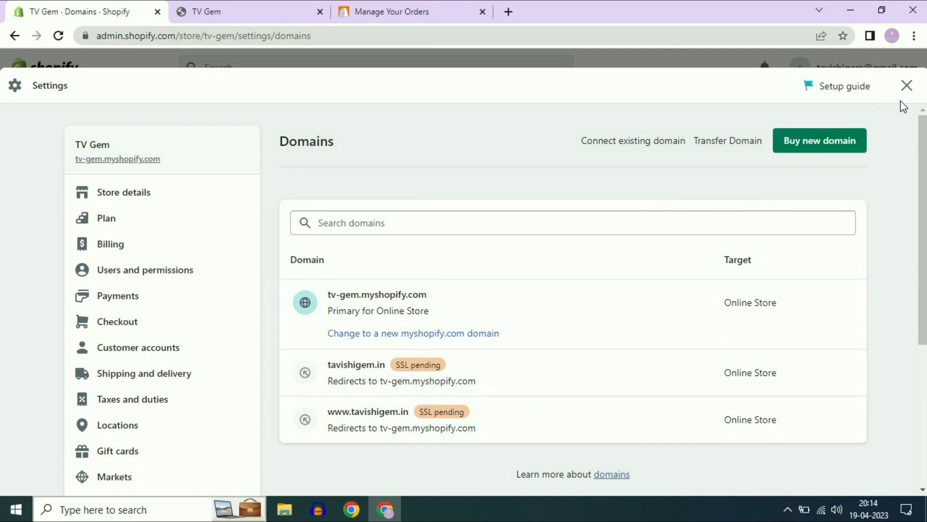
# Return to the admin home and reopen domain settings showing tavishigem.in as primary domain
pyautogui.click(907, 85)
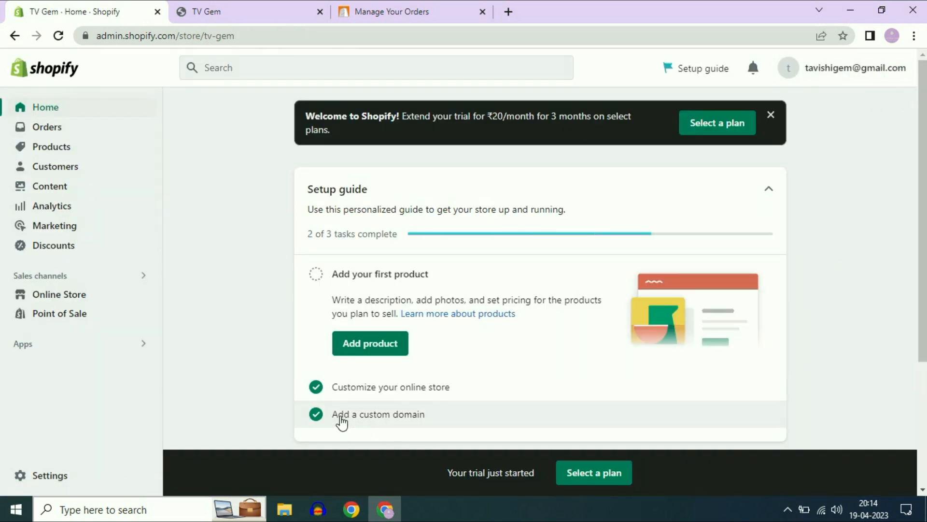
pyautogui.click(380, 419)
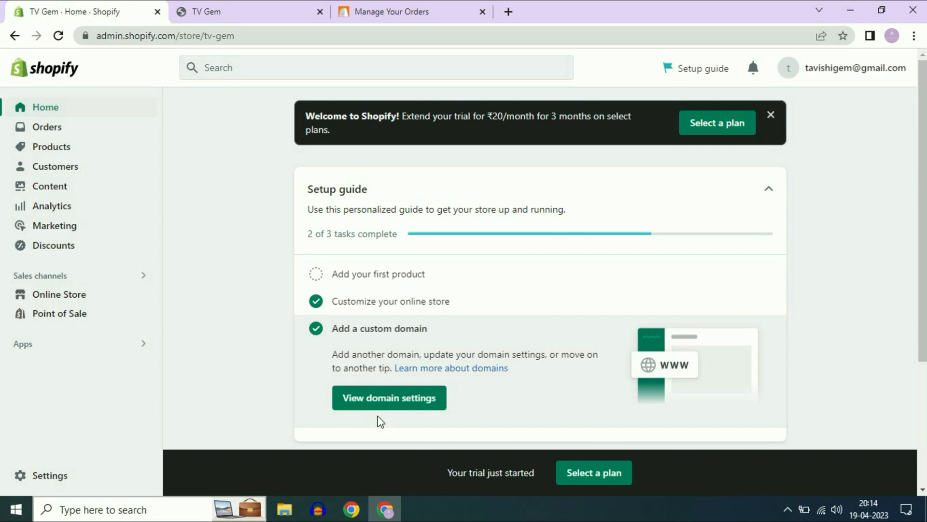
pyautogui.click(398, 401)
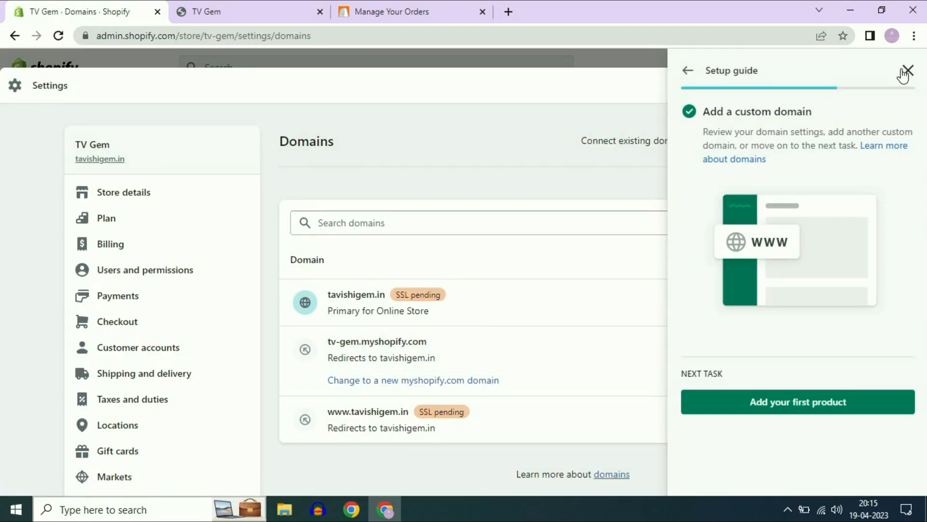
pyautogui.click(907, 71)
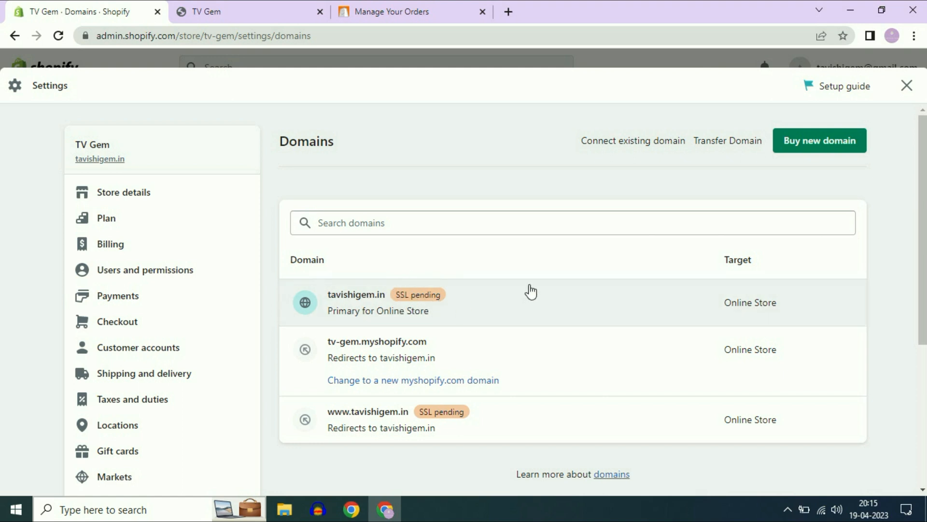
# View the store on tavishigem.in and reload past the redirect error to the 'Opening soon' page
pyautogui.click(338, 297)
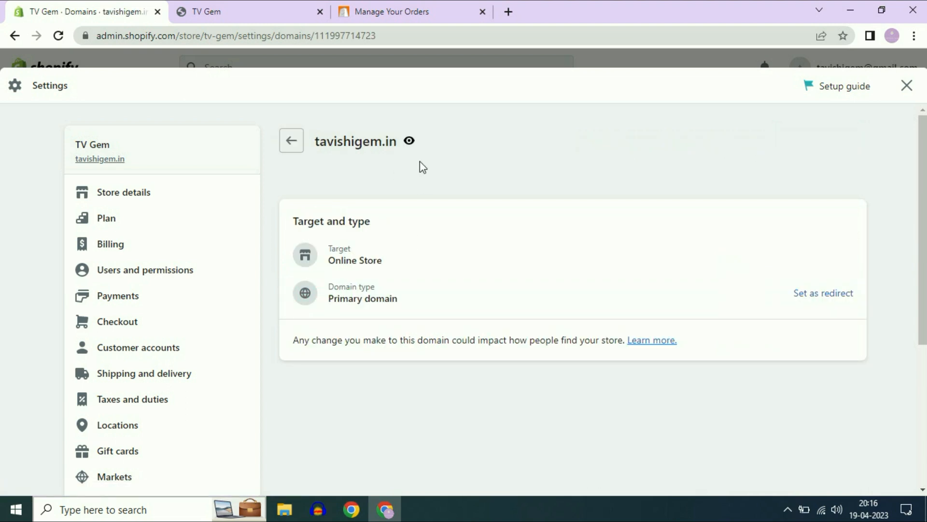
pyautogui.click(408, 140)
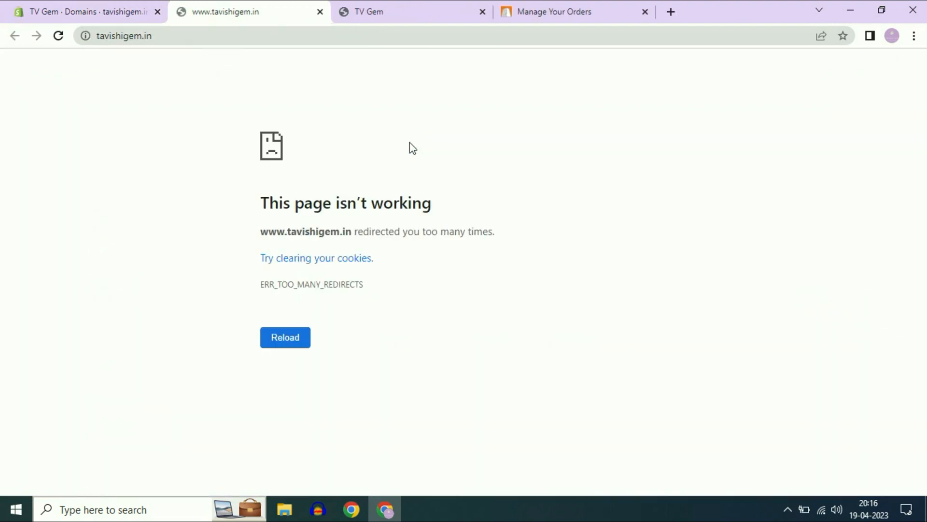
pyautogui.click(326, 37)
pyautogui.press('Return')
pyautogui.press('F5')
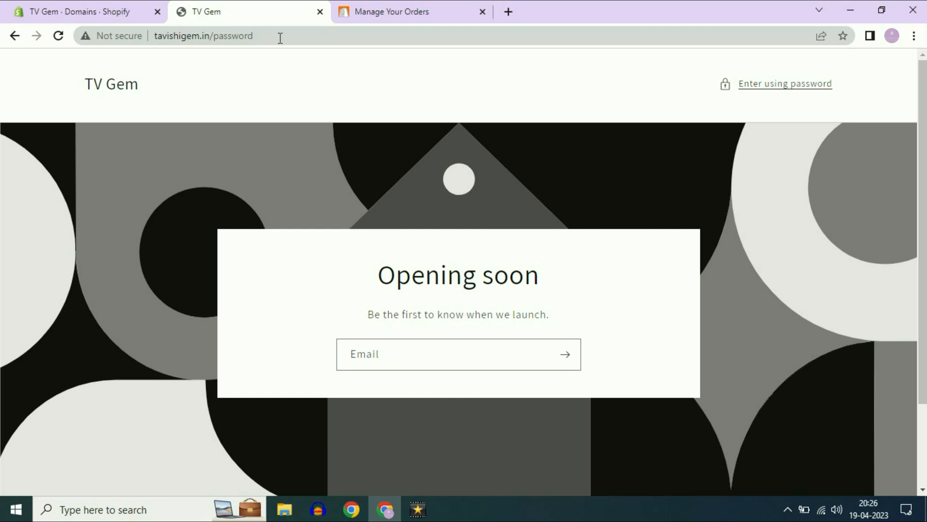
# Reload the store page, then reopen tavishigem.in in Domains and view the live 'Opening soon' store
pyautogui.click(280, 38)
pyautogui.press('Return')
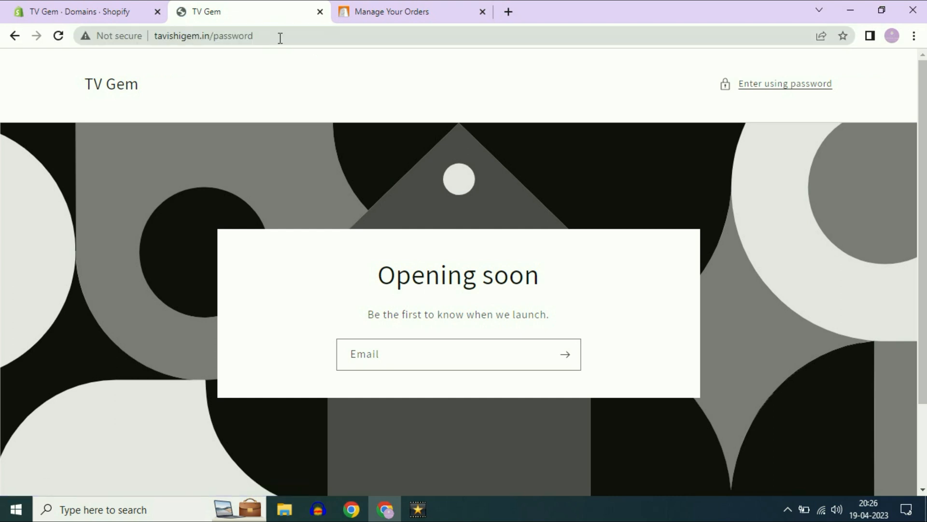
pyautogui.click(62, 12)
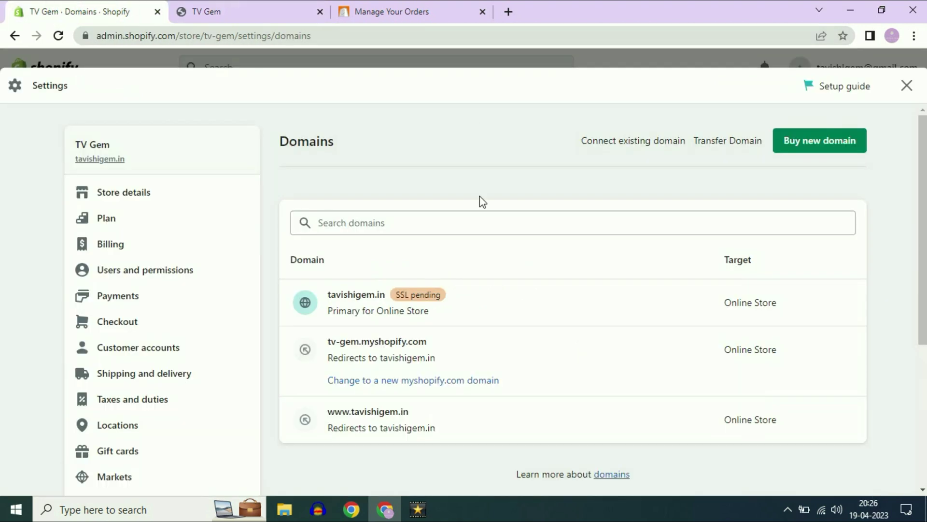
pyautogui.click(338, 302)
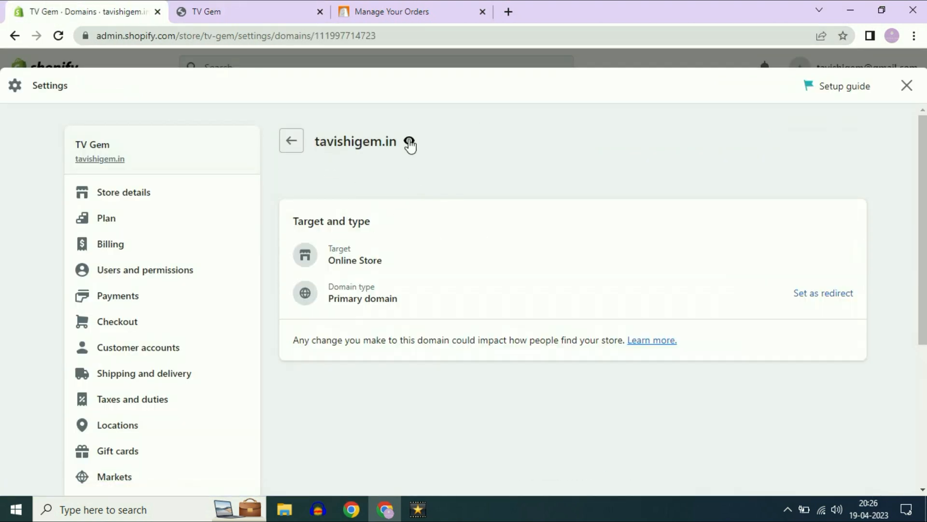
pyautogui.click(409, 142)
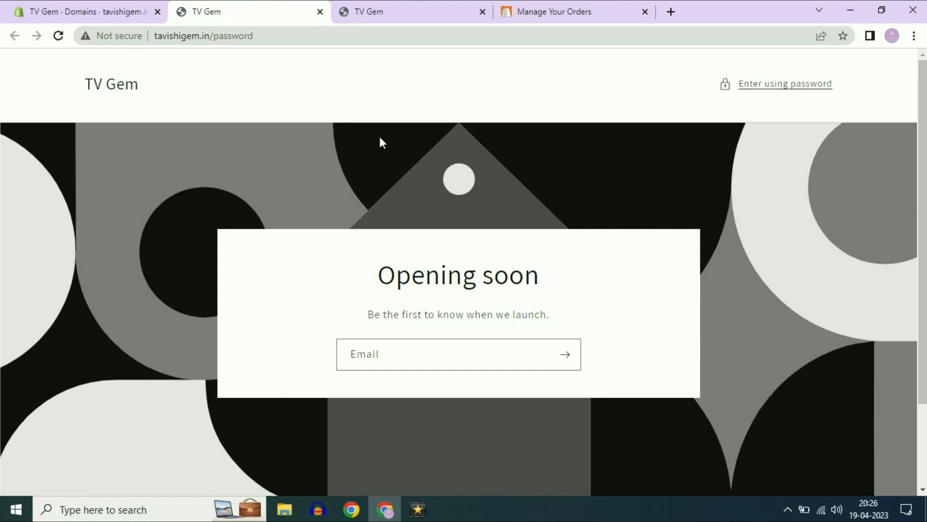
pyautogui.scroll(-3, 379, 134)
pyautogui.scroll(3, 134, 206)
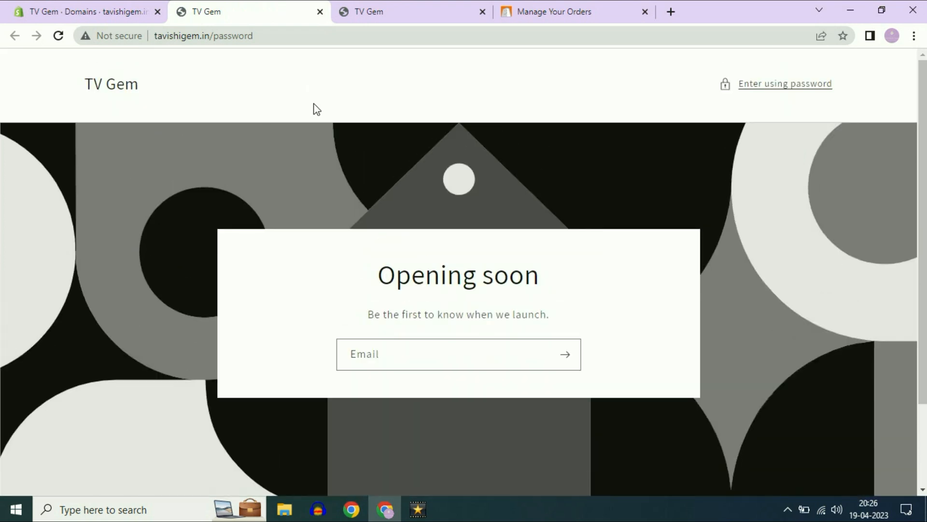